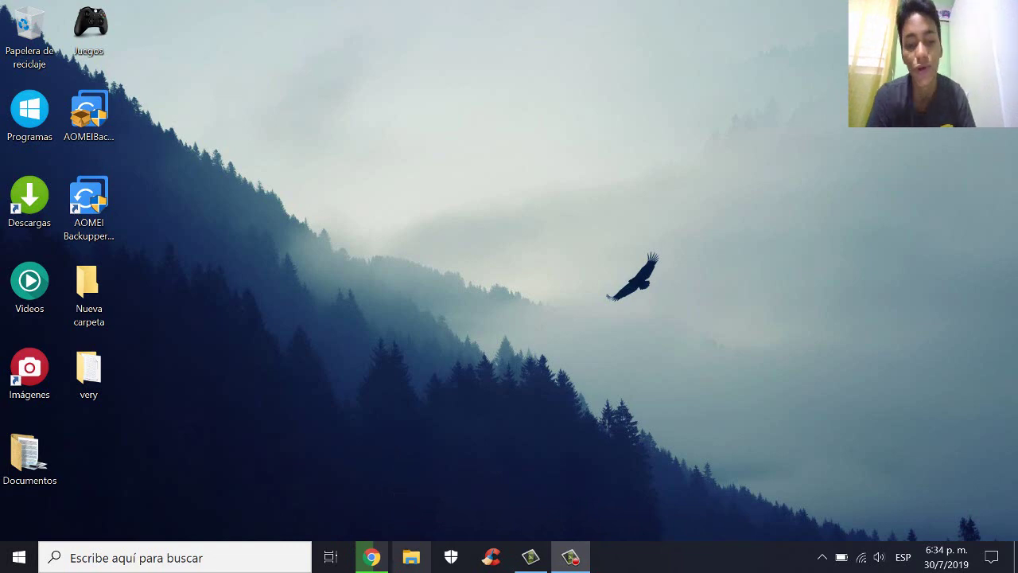
# - Switch to Chrome and look through the AOMEI Backupper home page, covering the product editions and the Standard edition's features
pyautogui.click(375, 560)
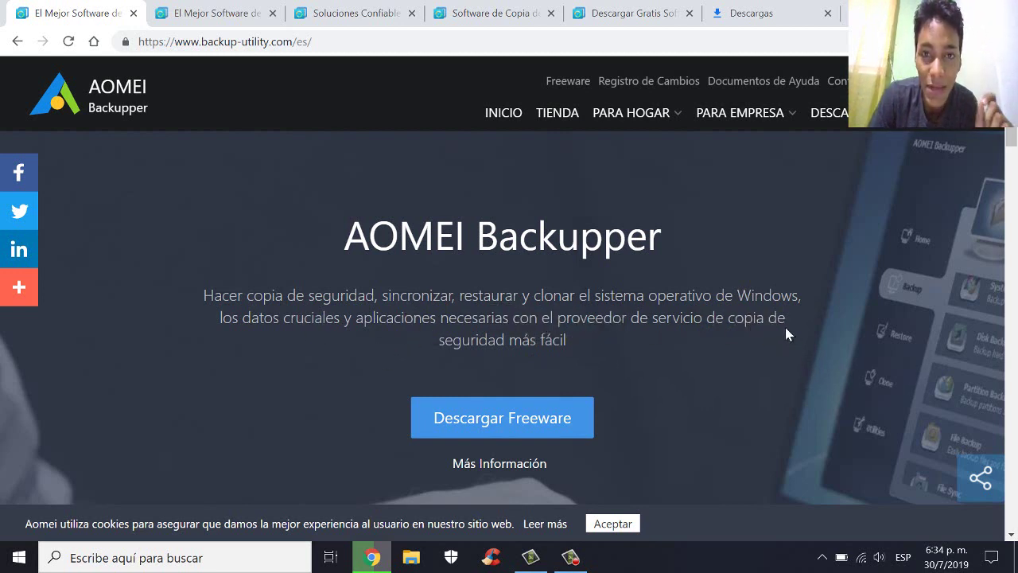
pyautogui.scroll(-6, 371, 230)
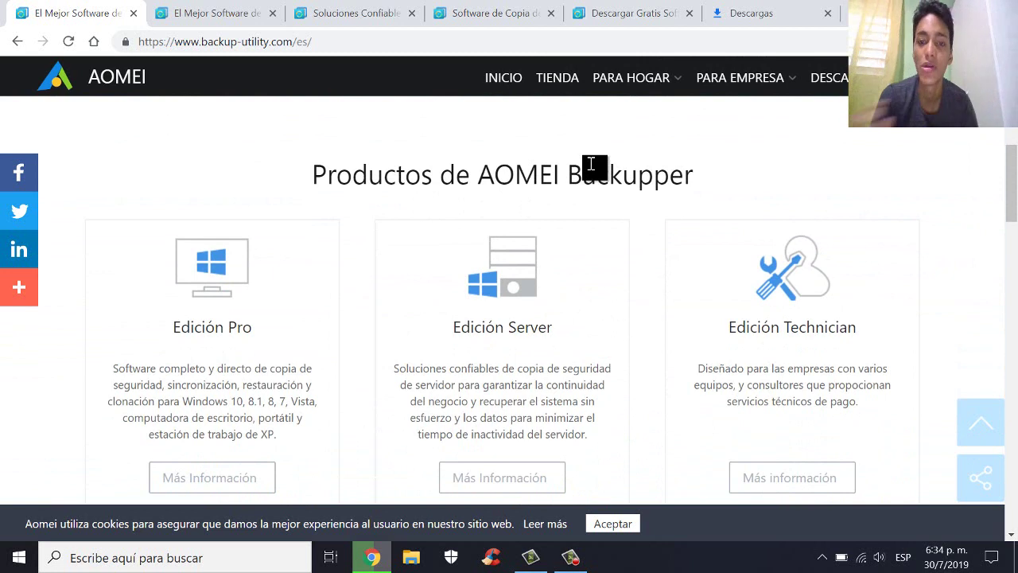
pyautogui.scroll(-1, 329, 90)
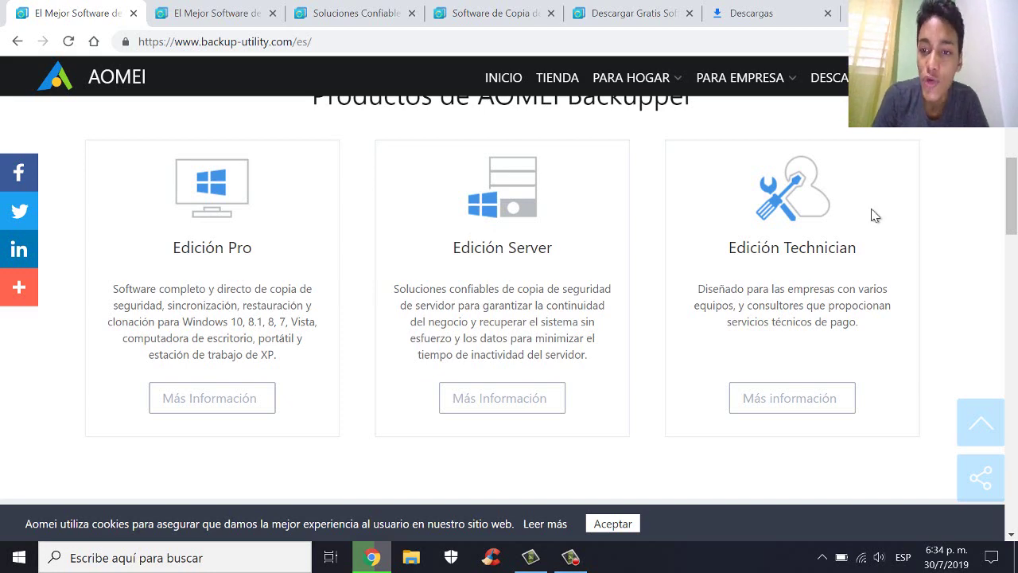
pyautogui.scroll(-4, 629, 298)
pyautogui.scroll(3, 637, 303)
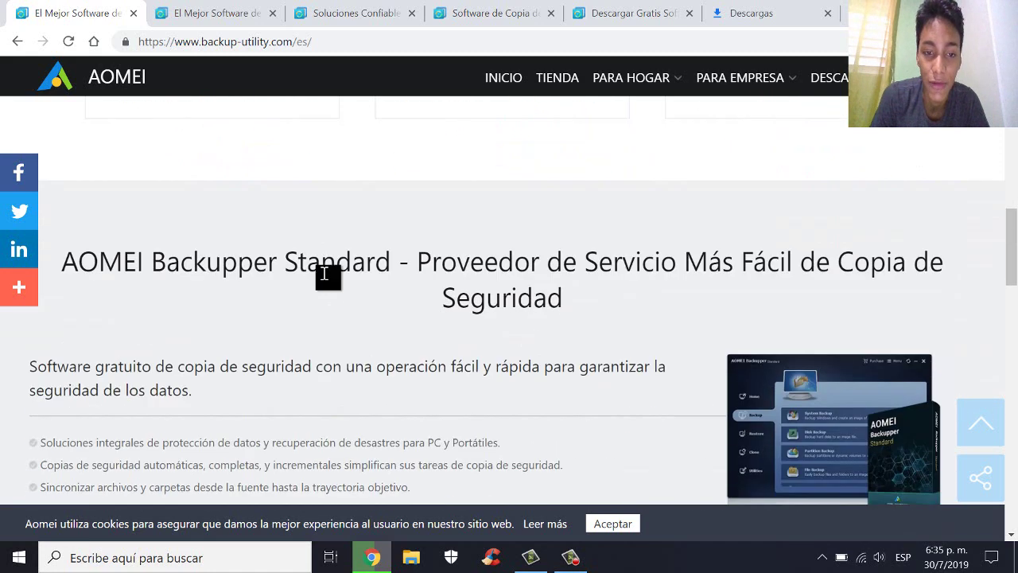
pyautogui.scroll(-6, 324, 269)
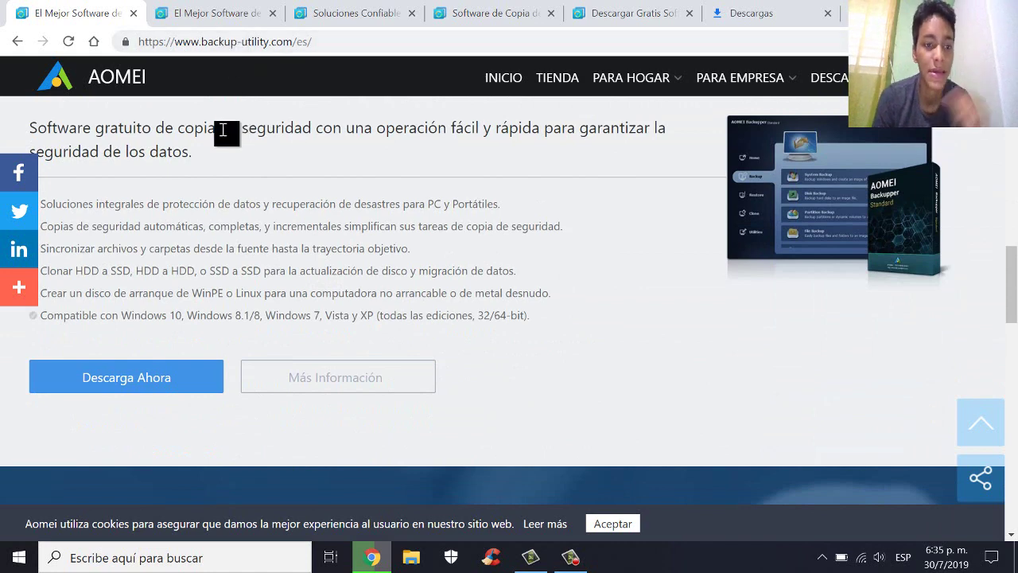
pyautogui.scroll(6, 219, 350)
# - Review the AOMEI Backupper Professional 5.0 page, checking its licence quantity options and its feature description
pyautogui.click(238, 11)
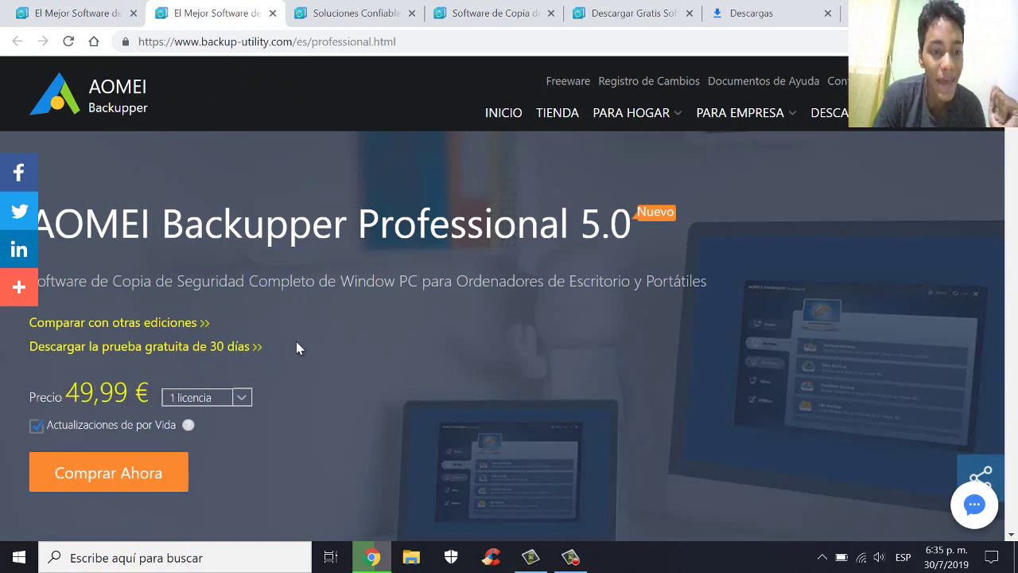
pyautogui.click(241, 397)
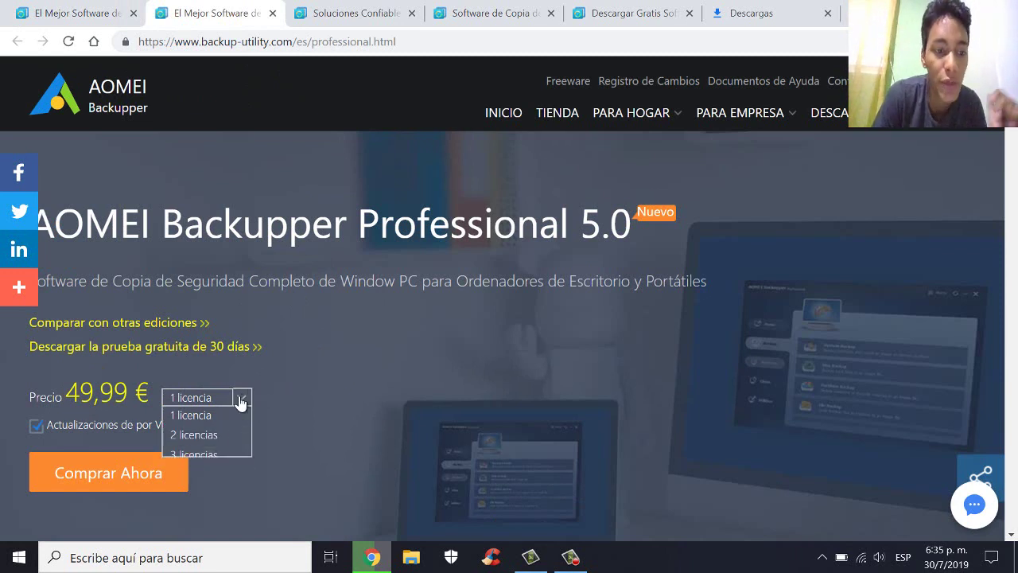
pyautogui.click(242, 398)
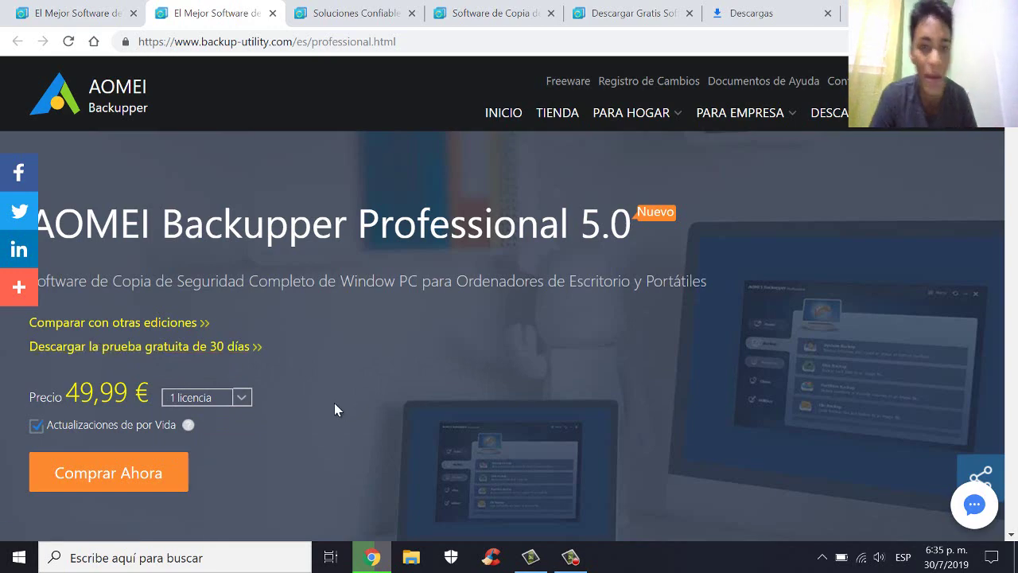
pyautogui.scroll(-9, 313, 396)
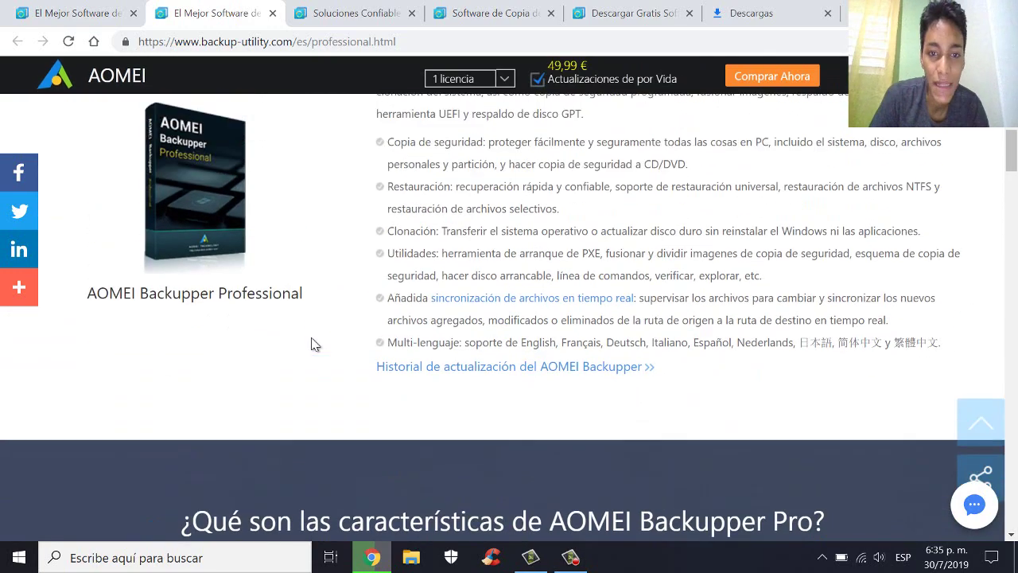
pyautogui.scroll(1, 317, 340)
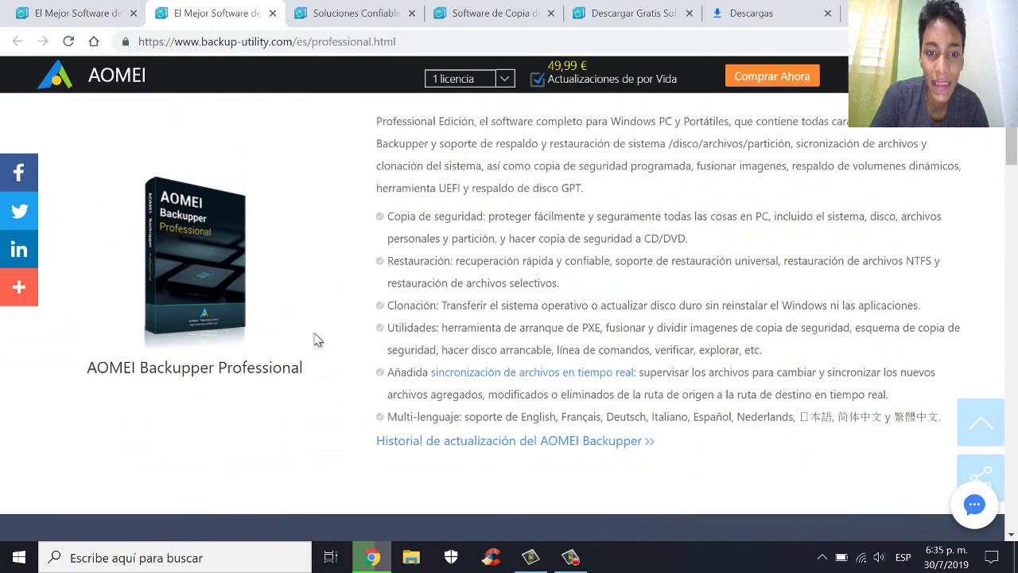
# - Review the AOMEI Backupper Technician Plus 5.0 page down to the price comparison of the Technician and Centralized Backupper Ultimate editions
pyautogui.click(325, 11)
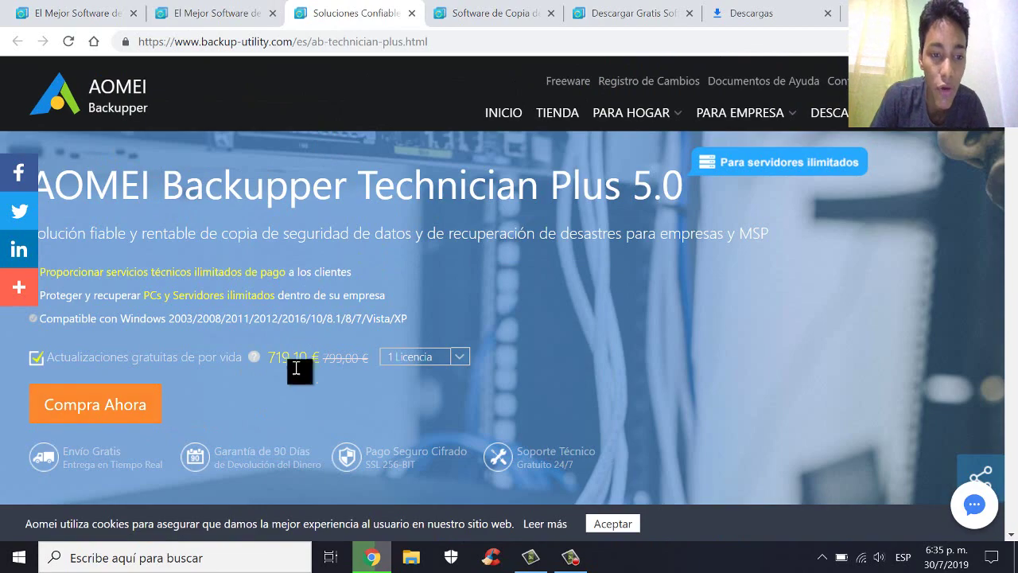
pyautogui.scroll(-15, 286, 359)
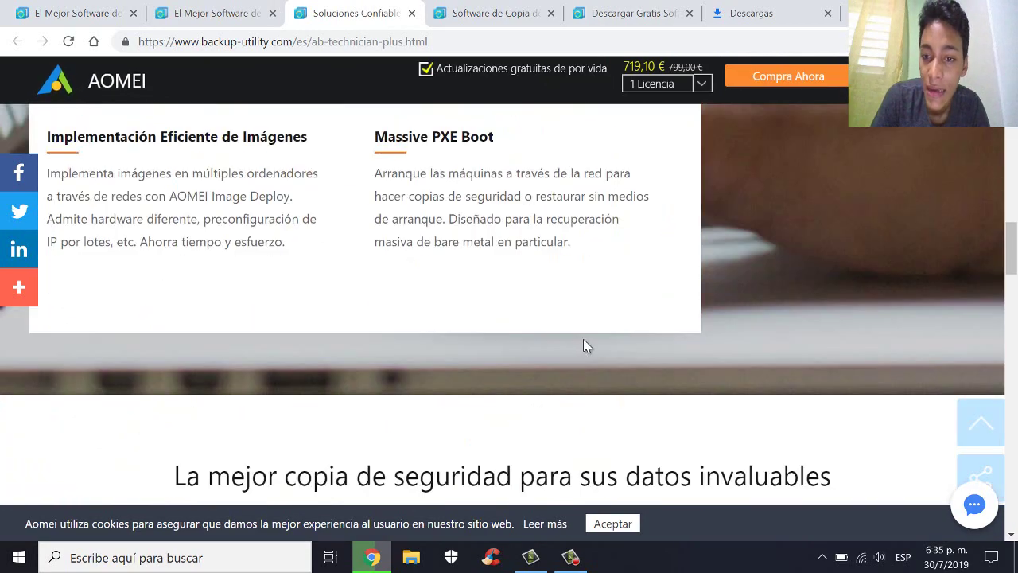
pyautogui.scroll(-5, 643, 335)
pyautogui.scroll(5, 642, 334)
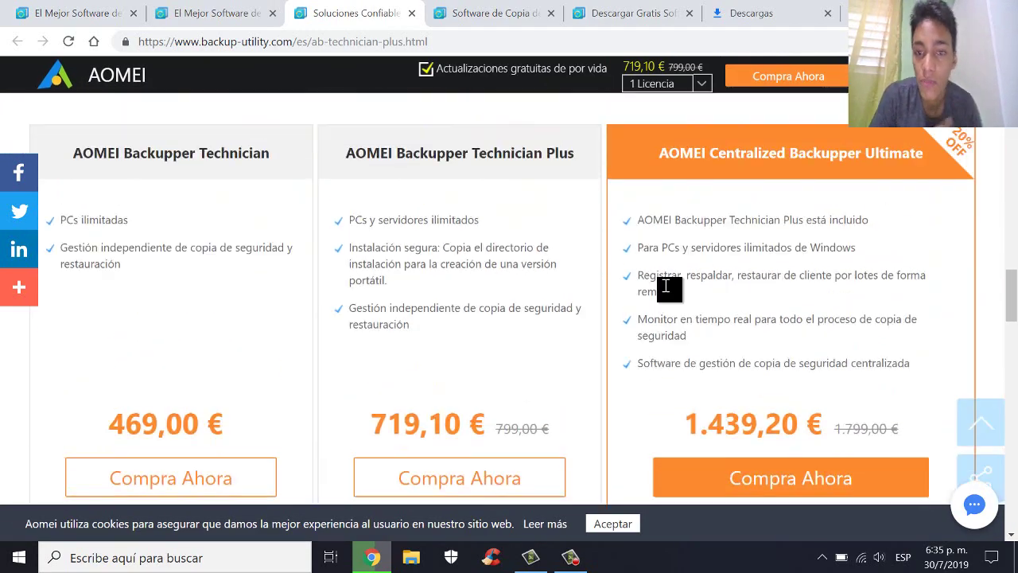
pyautogui.scroll(-2, 646, 288)
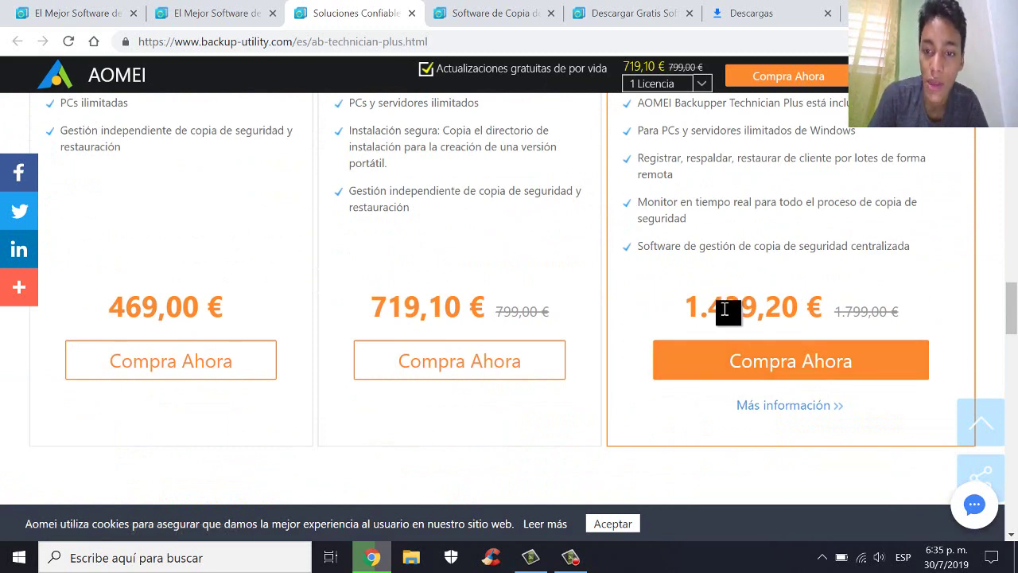
# - Compare the AOMEI Backupper Server 5.0 page with the Professional and Technician Plus pages, ending at the start of the Technician Plus page
pyautogui.click(492, 13)
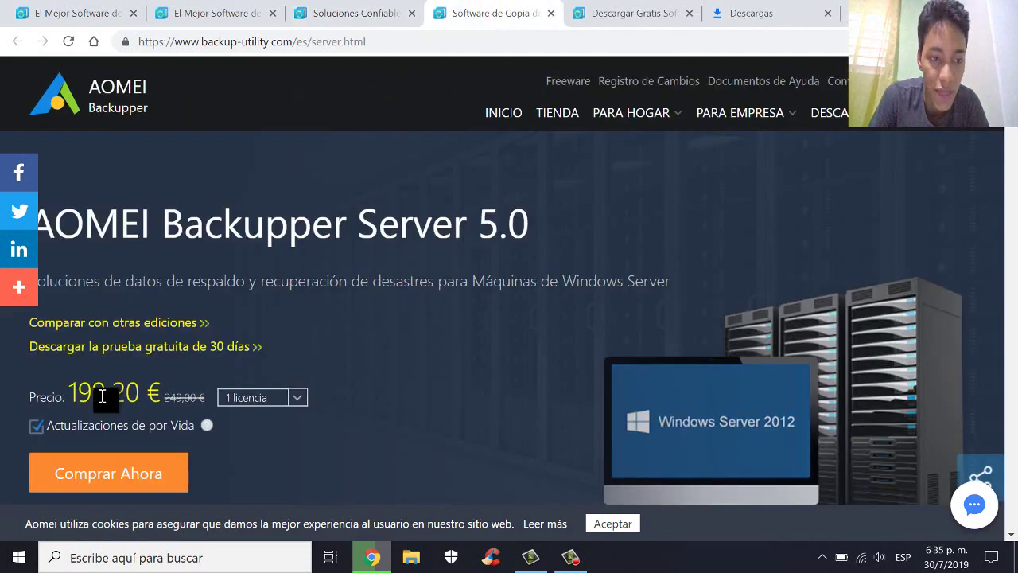
pyautogui.click(358, 14)
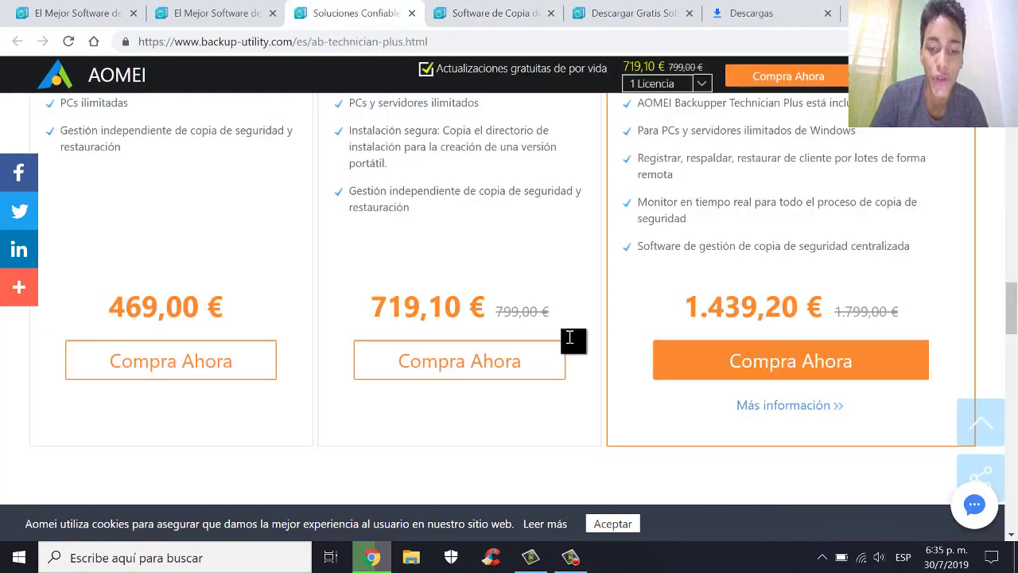
pyautogui.click(222, 14)
pyautogui.scroll(10, 395, 386)
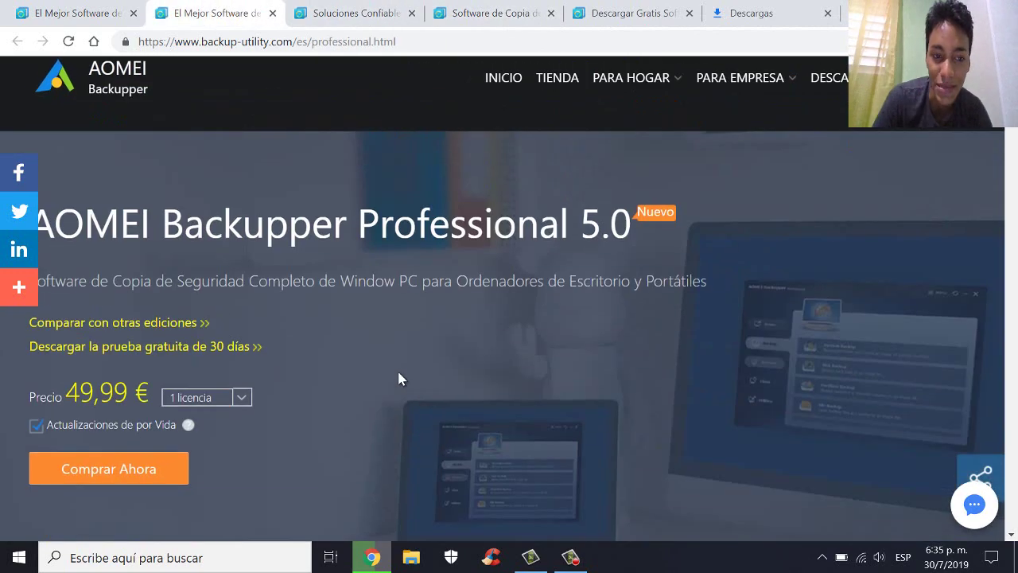
pyautogui.click(521, 12)
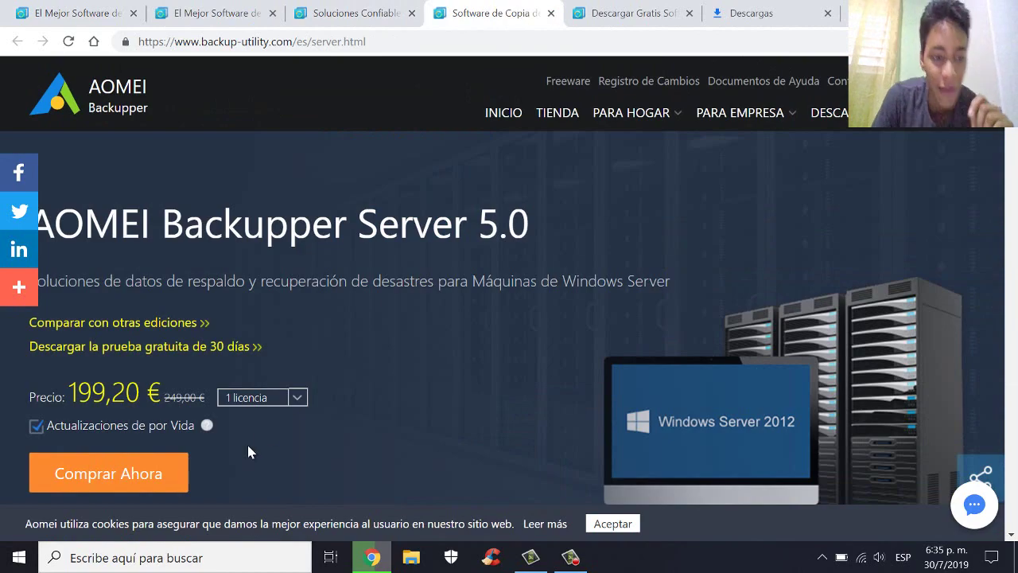
pyautogui.scroll(-8, 247, 451)
pyautogui.scroll(7, 398, 366)
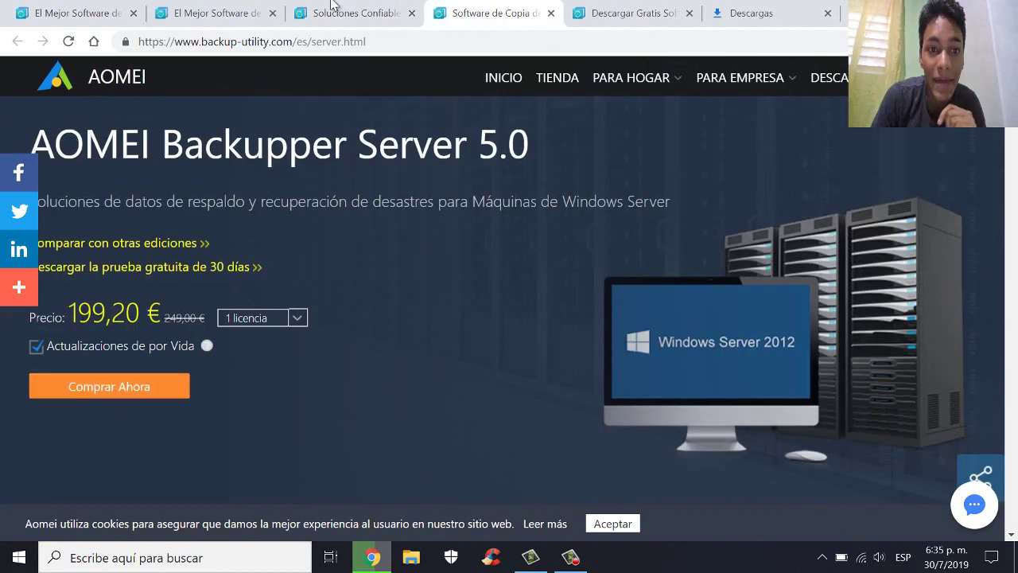
pyautogui.click(332, 10)
pyautogui.scroll(-2, 591, 275)
pyautogui.scroll(6, 586, 298)
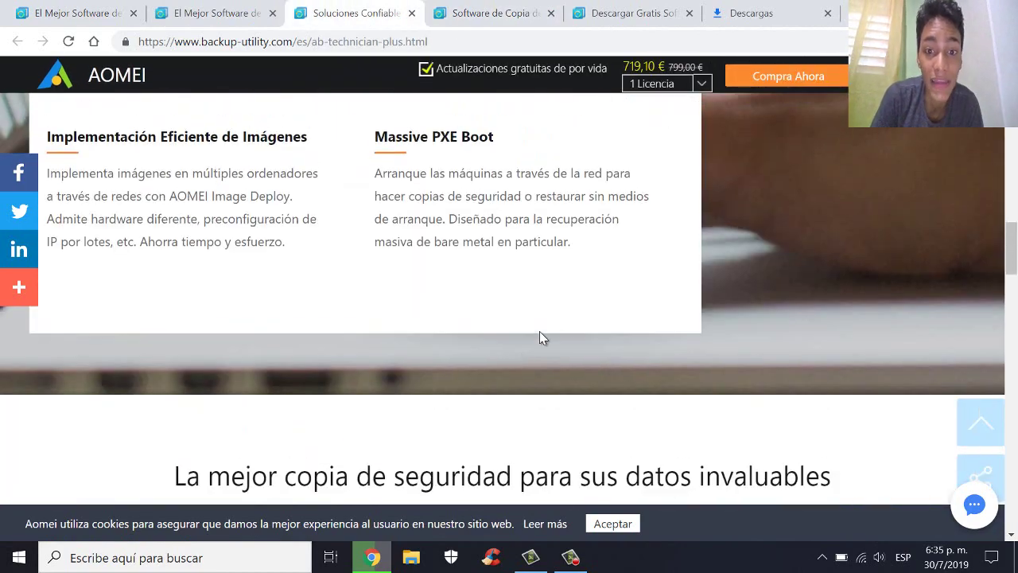
pyautogui.scroll(10, 539, 338)
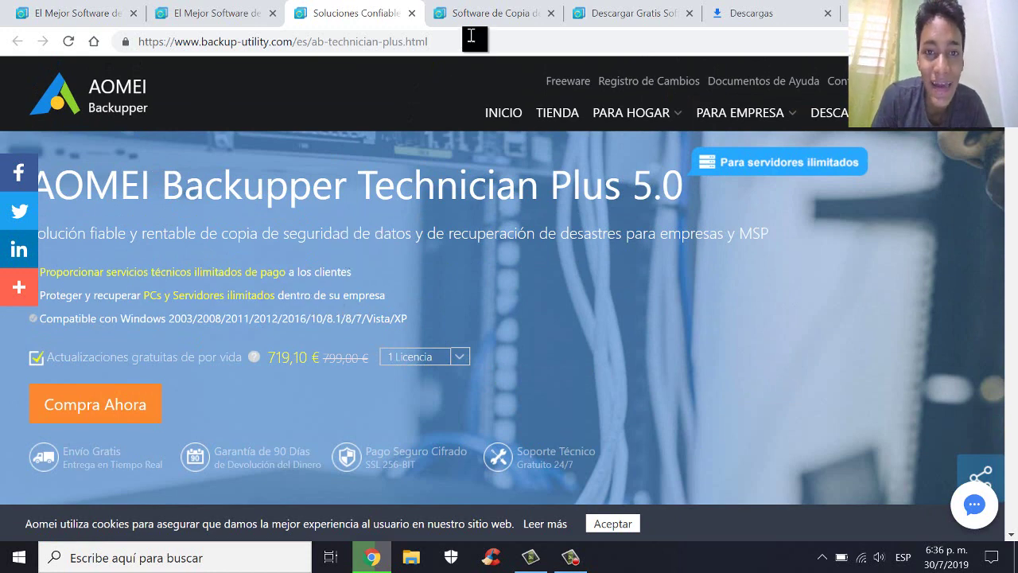
# - Examine the download page's comparison table of the Standard, Professional and Server editions, including prices, features and licence types
pyautogui.click(641, 12)
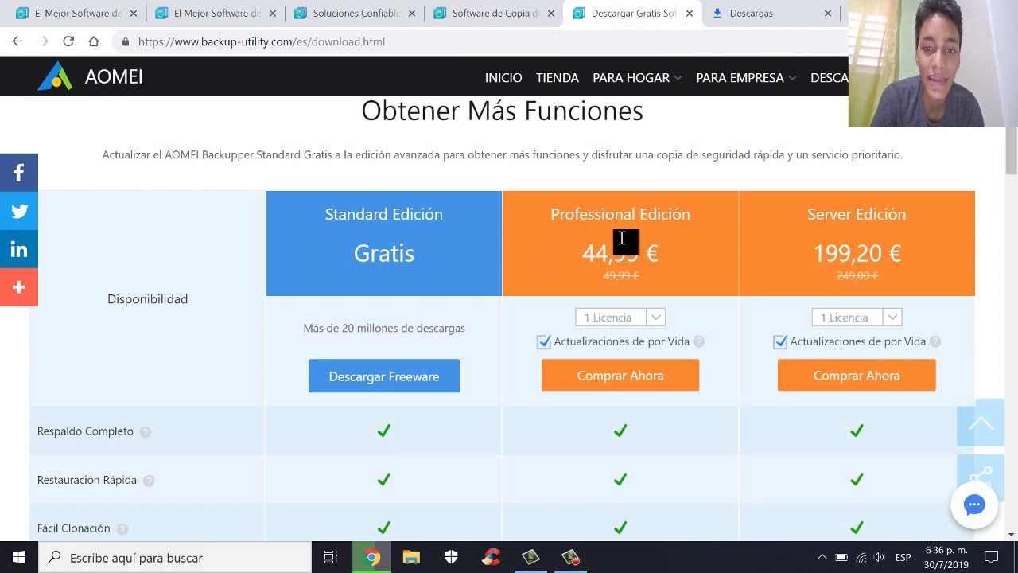
pyautogui.scroll(-8, 240, 261)
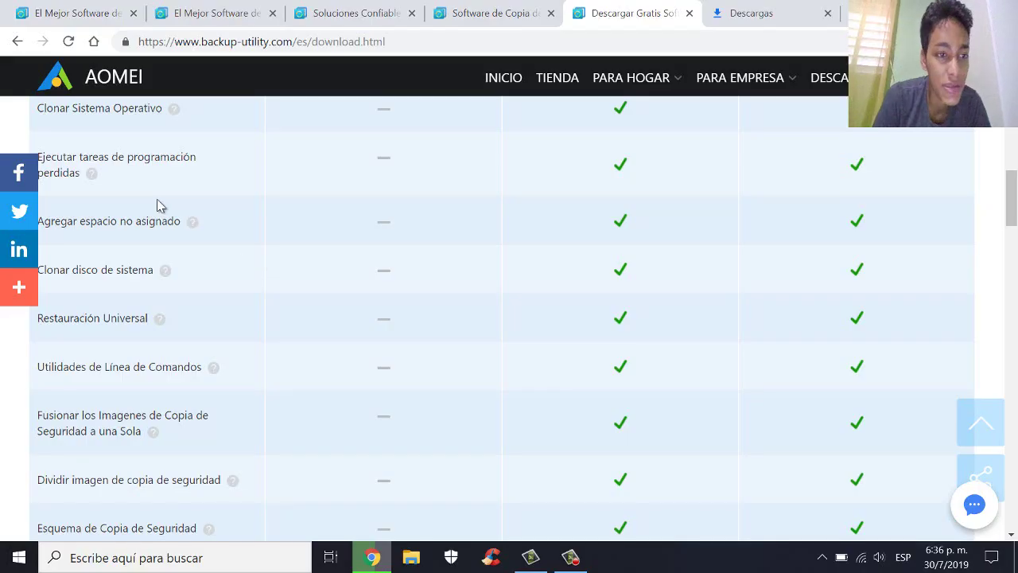
pyautogui.scroll(10, 342, 348)
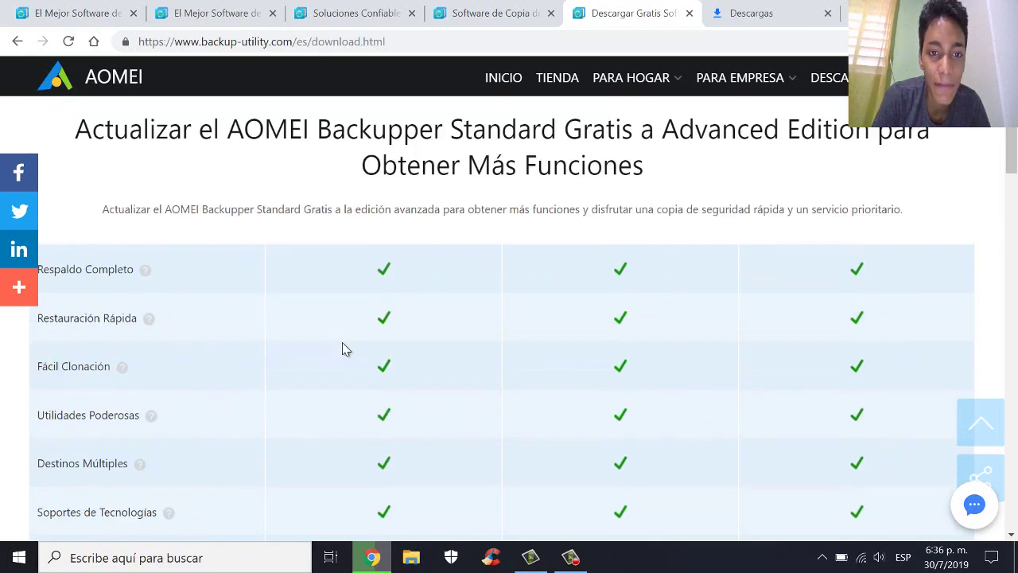
pyautogui.scroll(-3, 311, 390)
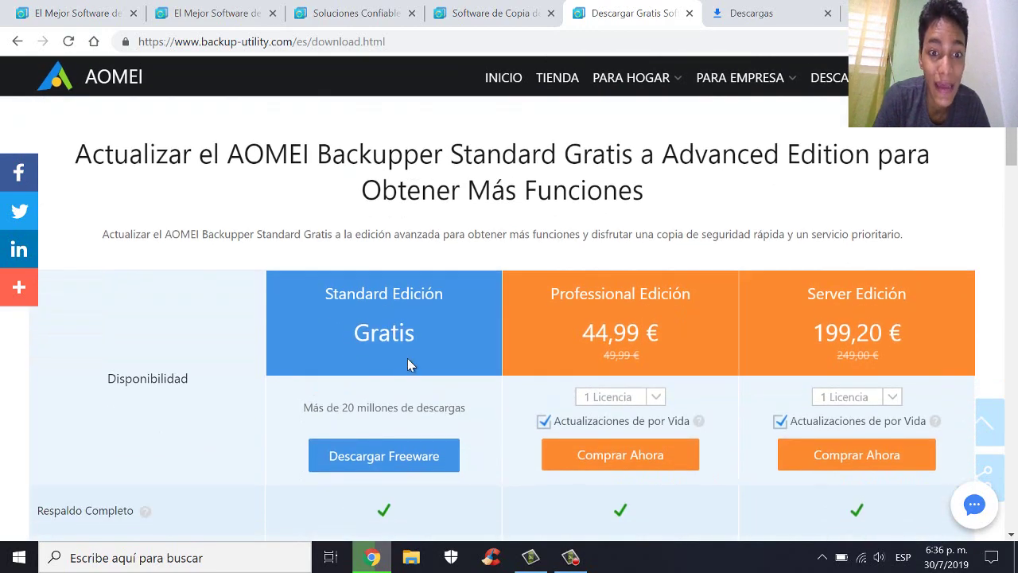
pyautogui.scroll(-8, 523, 310)
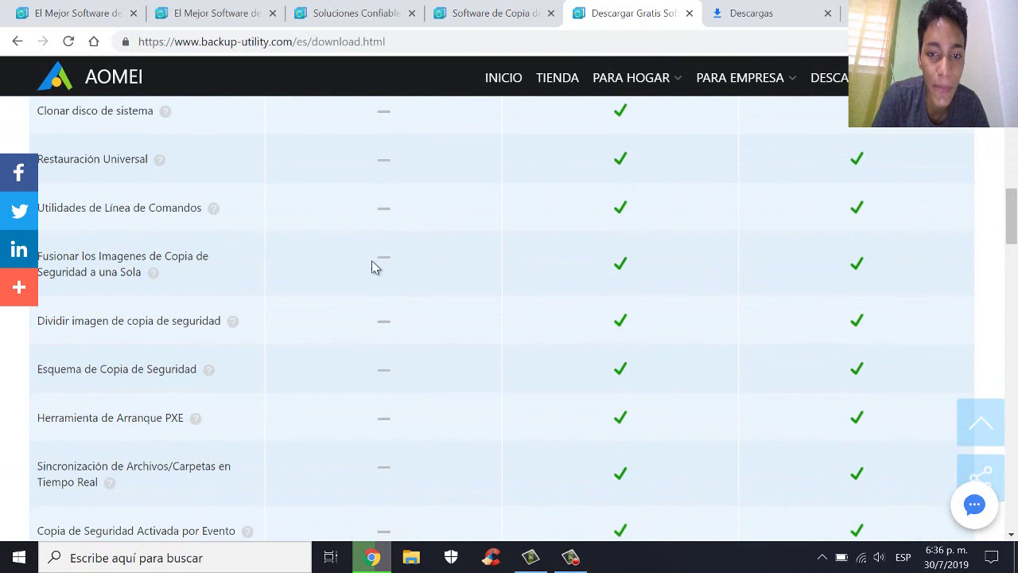
pyautogui.scroll(1, 398, 232)
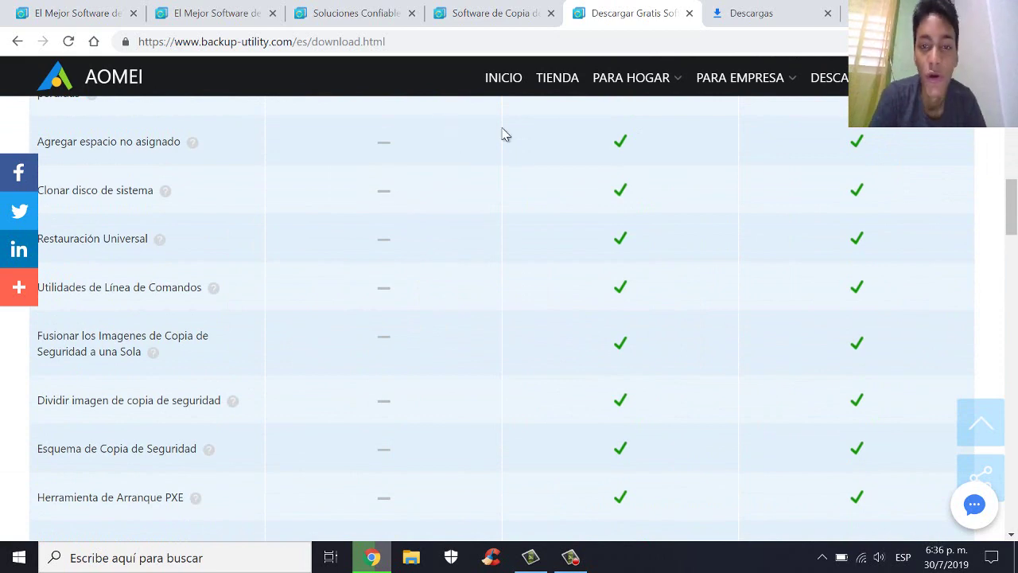
pyautogui.scroll(1, 450, 286)
pyautogui.scroll(-12, 428, 300)
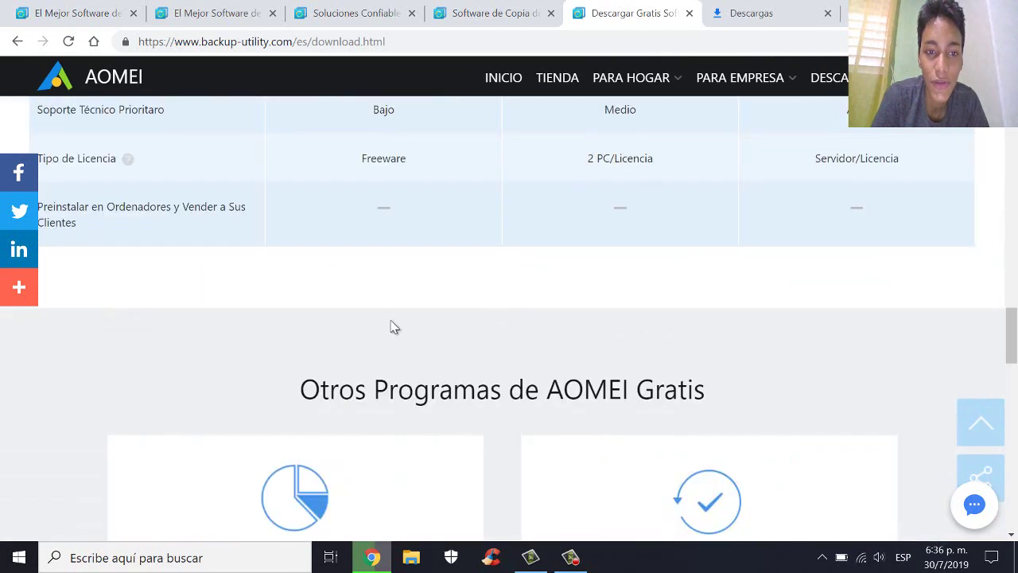
pyautogui.scroll(18, 377, 322)
pyautogui.scroll(-6, 382, 326)
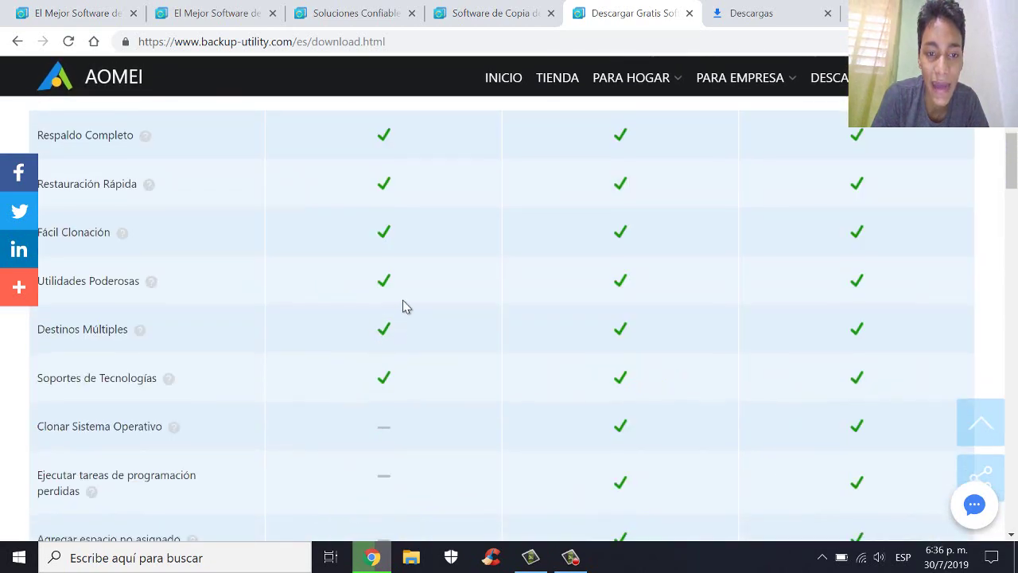
pyautogui.scroll(5, 403, 307)
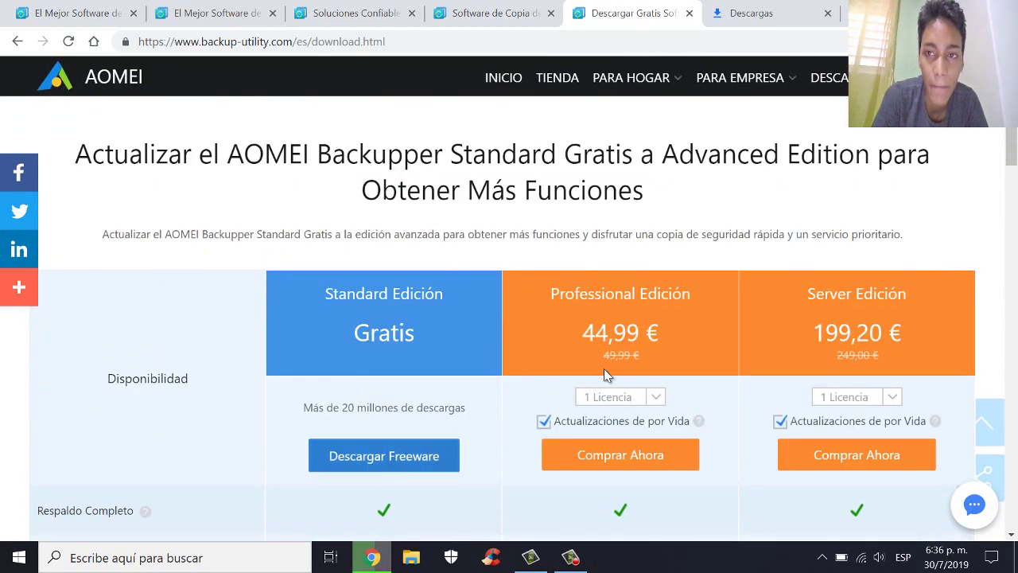
# - Go to the desktop and launch the installed AOMEI Backupper Professional from its shortcut
pyautogui.press('super+d')
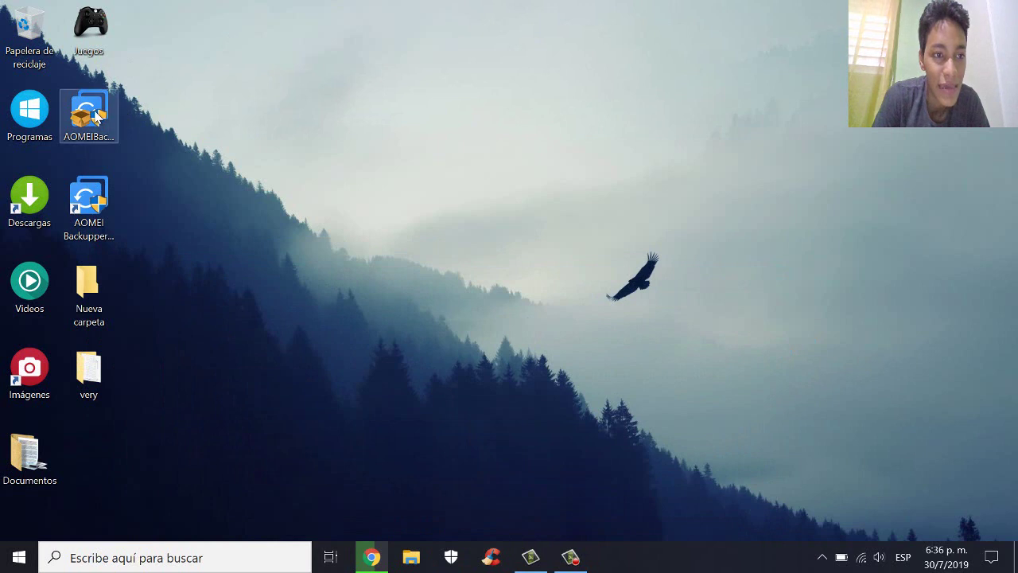
pyautogui.click(89, 116)
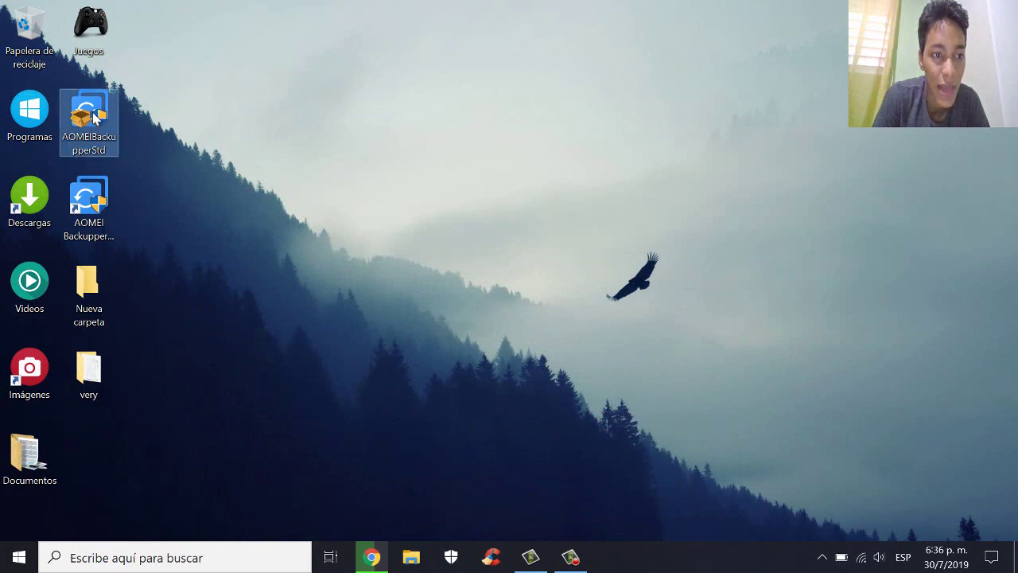
pyautogui.click(179, 183)
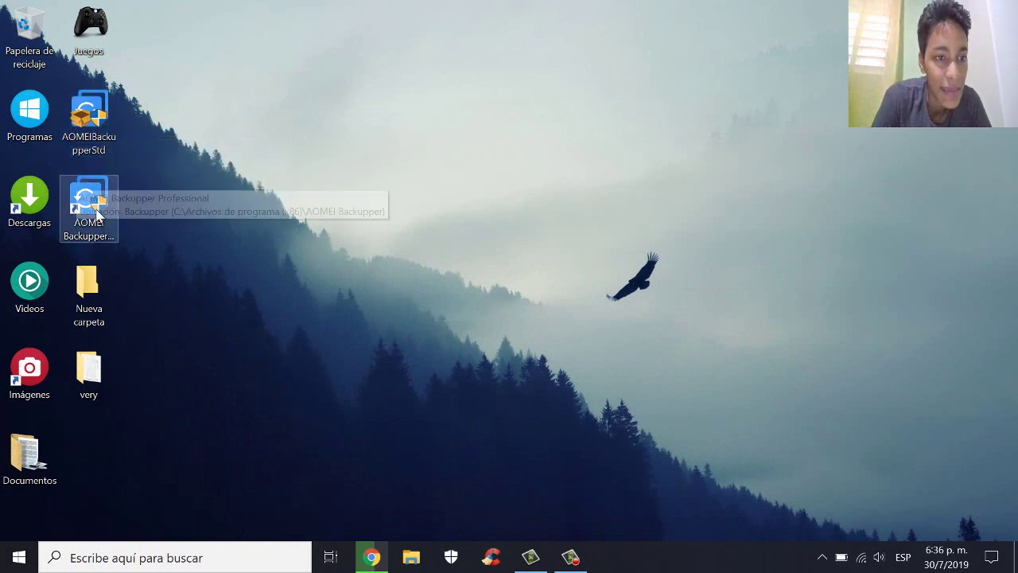
pyautogui.click(104, 206)
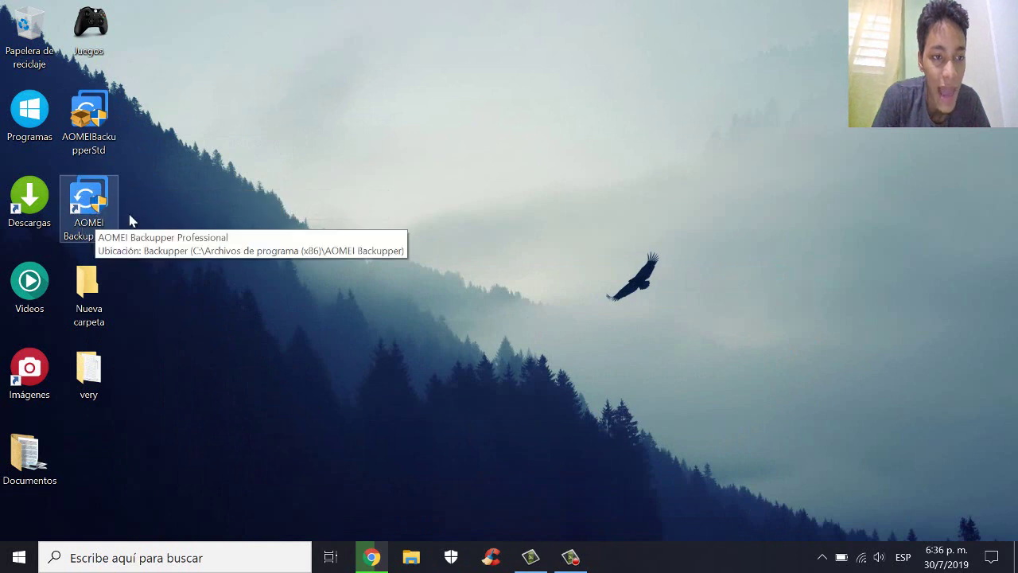
pyautogui.doubleClick(94, 216)
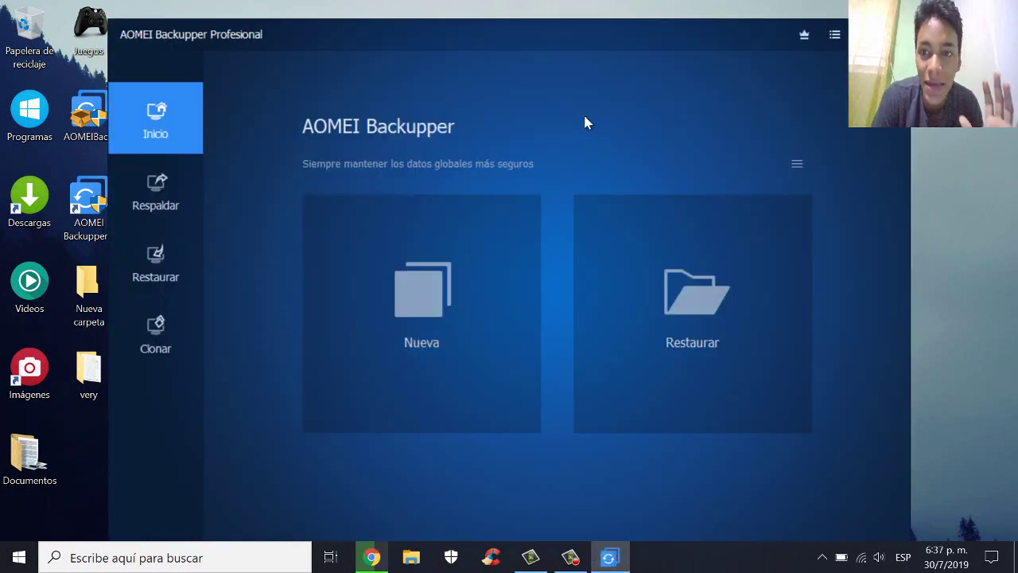
# - Open the AOMEI Backupper VIP Center page, review its exclusive product offers and prices, and return to the installed program
pyautogui.click(832, 41)
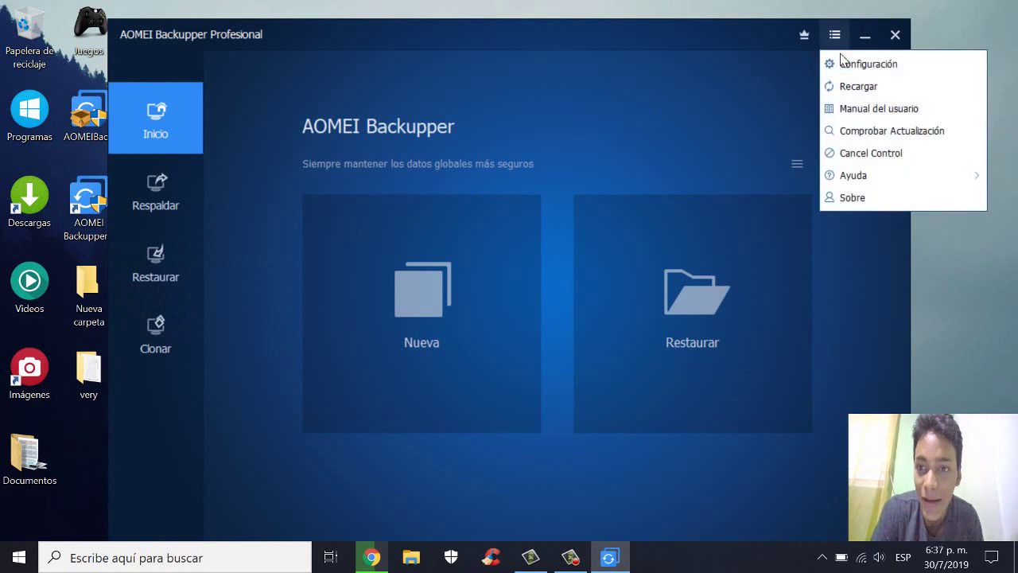
pyautogui.click(716, 114)
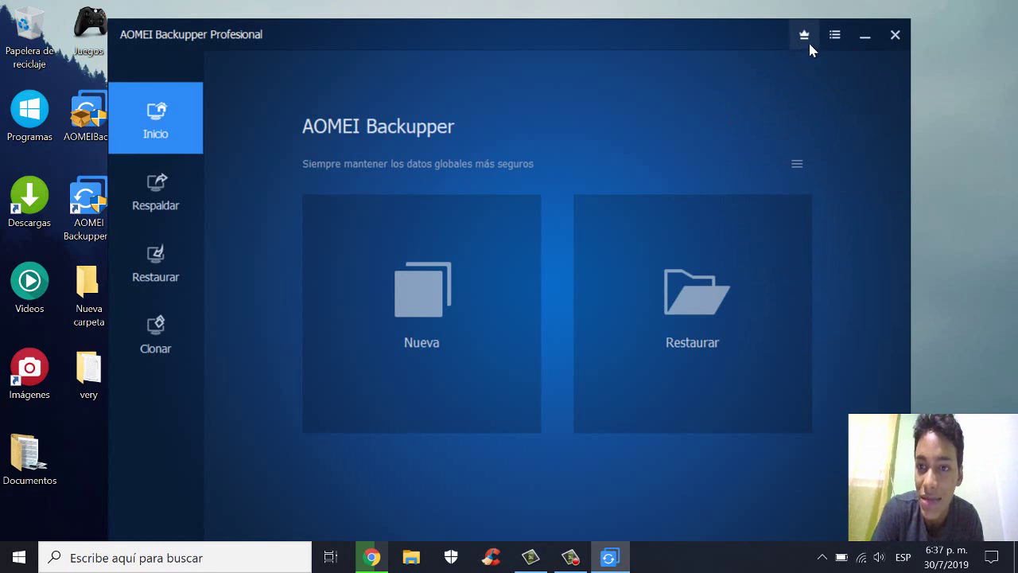
pyautogui.click(809, 44)
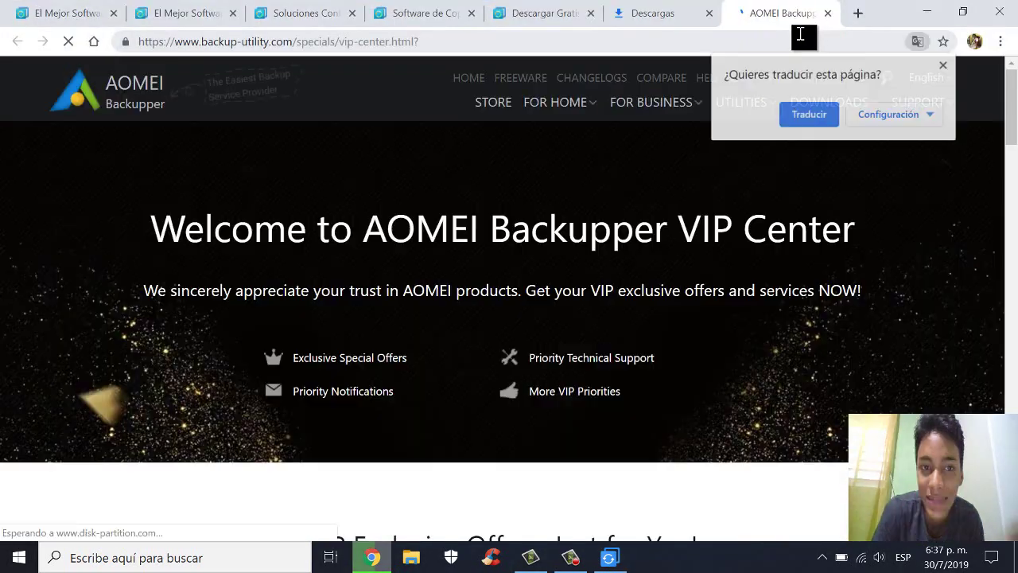
pyautogui.scroll(-5, 422, 264)
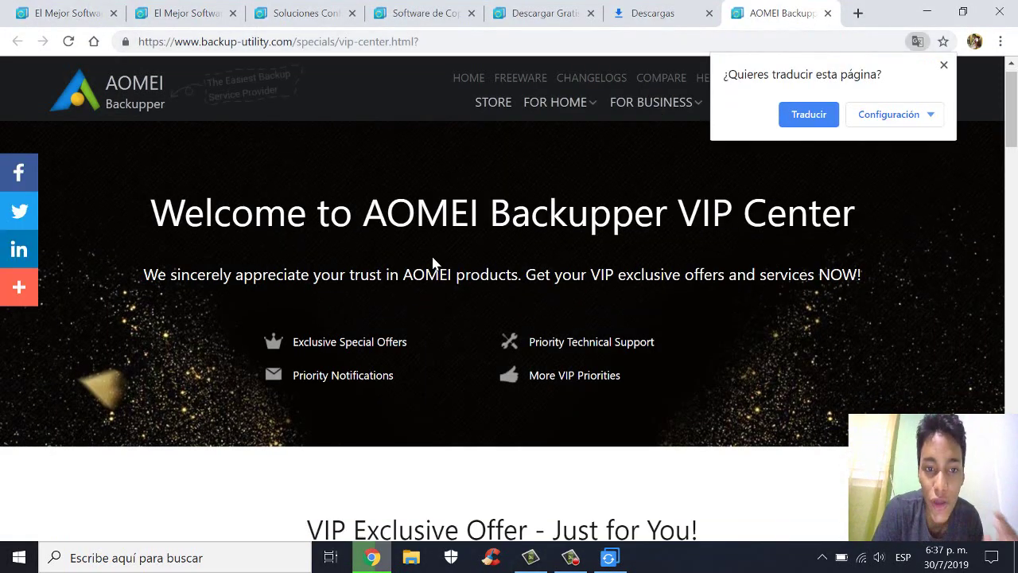
pyautogui.scroll(-4, 412, 264)
pyautogui.scroll(6, 430, 289)
pyautogui.scroll(-2, 411, 284)
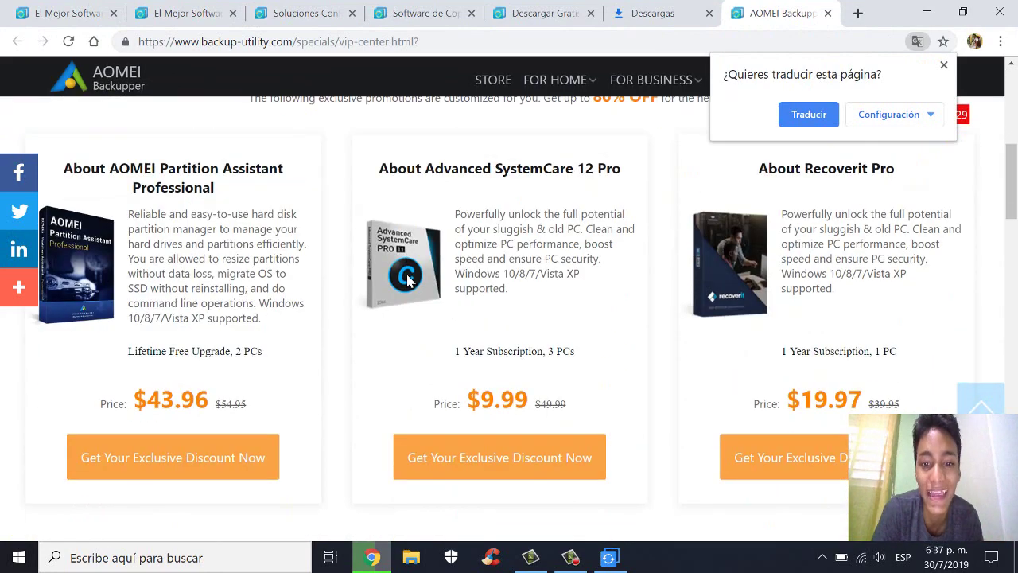
pyautogui.scroll(1, 406, 279)
pyautogui.scroll(-2, 605, 461)
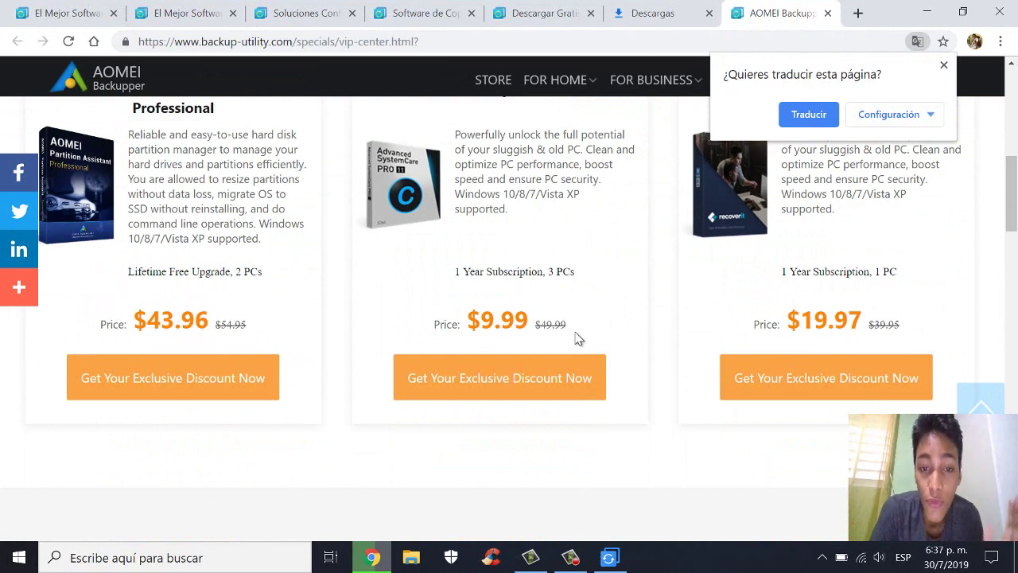
pyautogui.scroll(1, 573, 346)
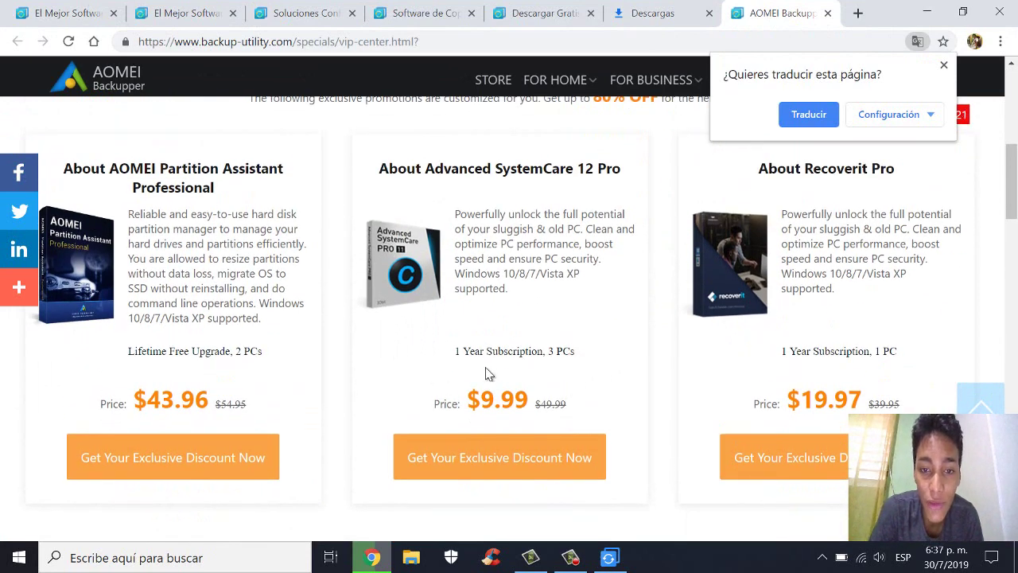
pyautogui.click(927, 13)
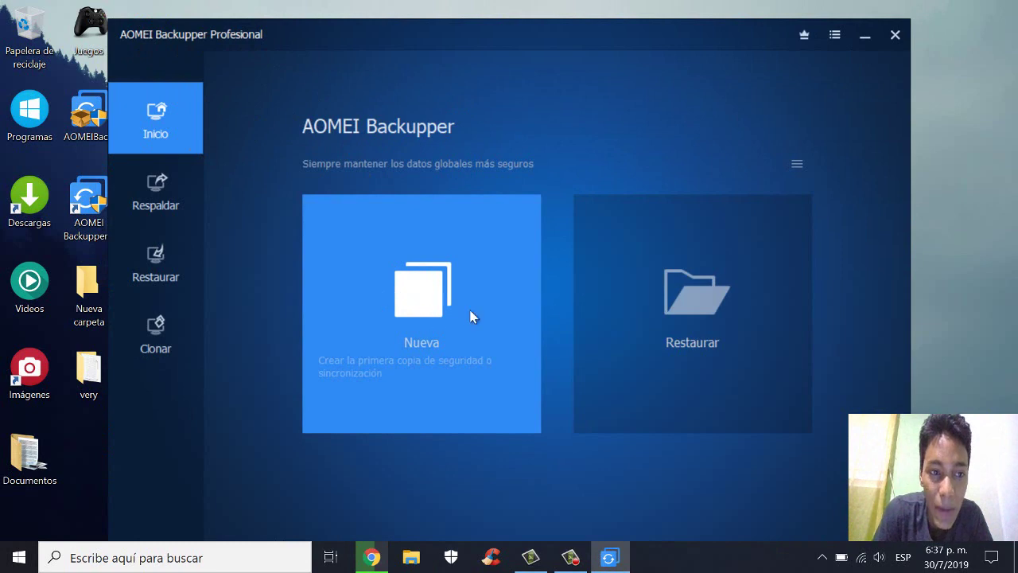
# - Start a new backup, look at the system backup setup with its partitions and destination, and return to the backup types
pyautogui.click(409, 329)
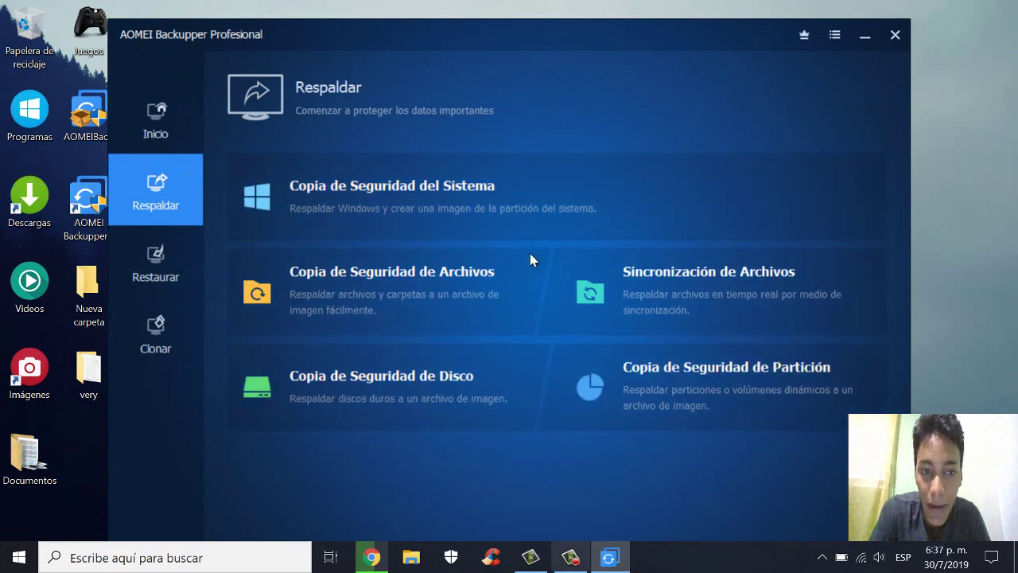
pyautogui.click(312, 221)
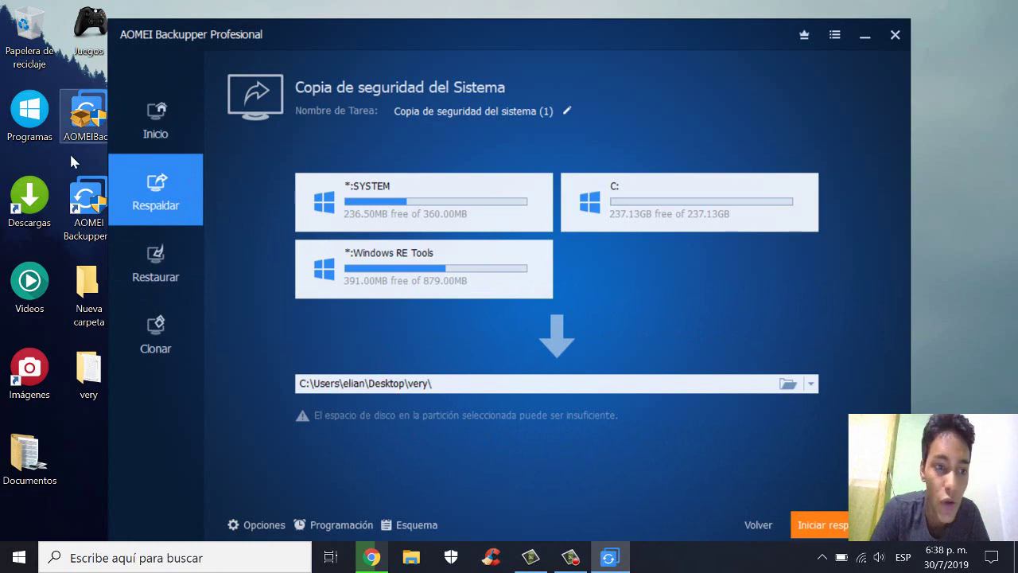
pyautogui.click(178, 199)
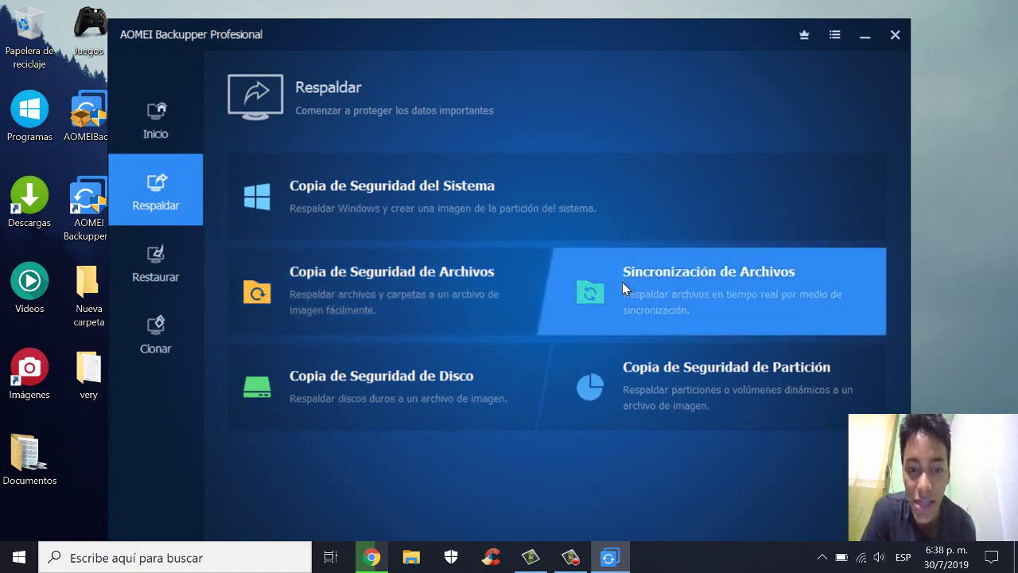
# - Create a file backup task and add the desktop folder "very" as its source
pyautogui.click(302, 294)
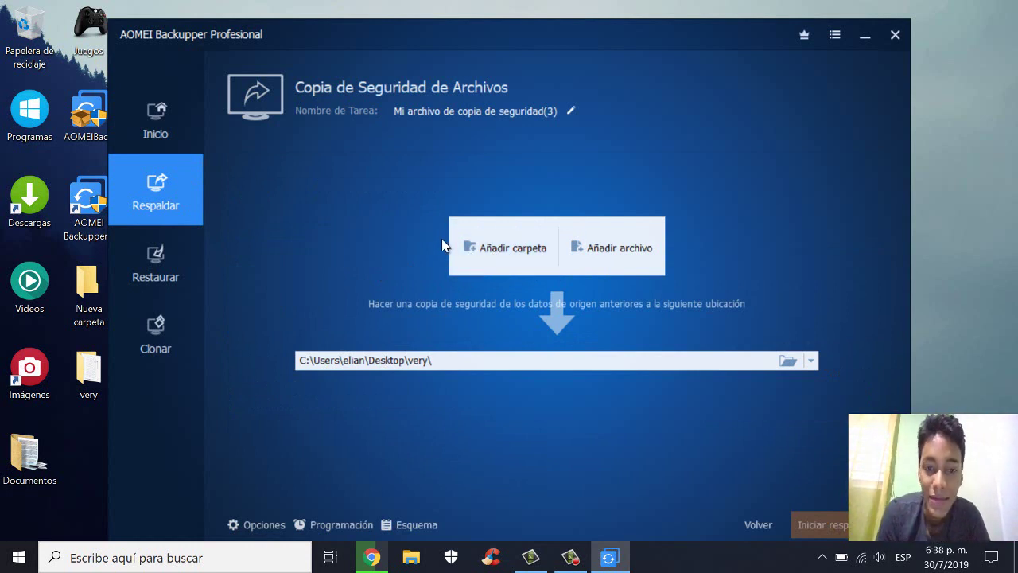
pyautogui.click(498, 253)
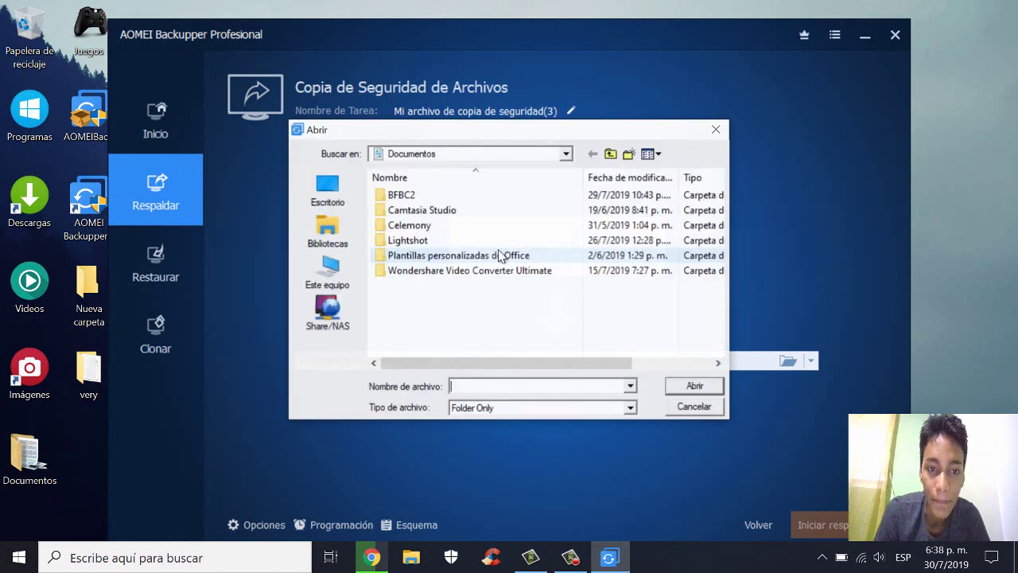
pyautogui.click(352, 206)
pyautogui.scroll(-5, 432, 274)
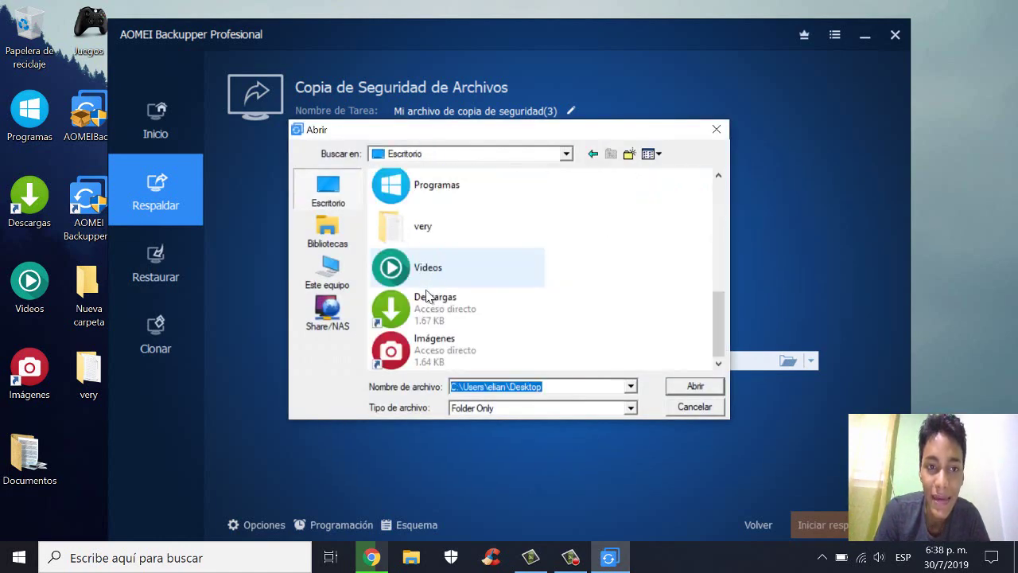
pyautogui.scroll(3, 444, 326)
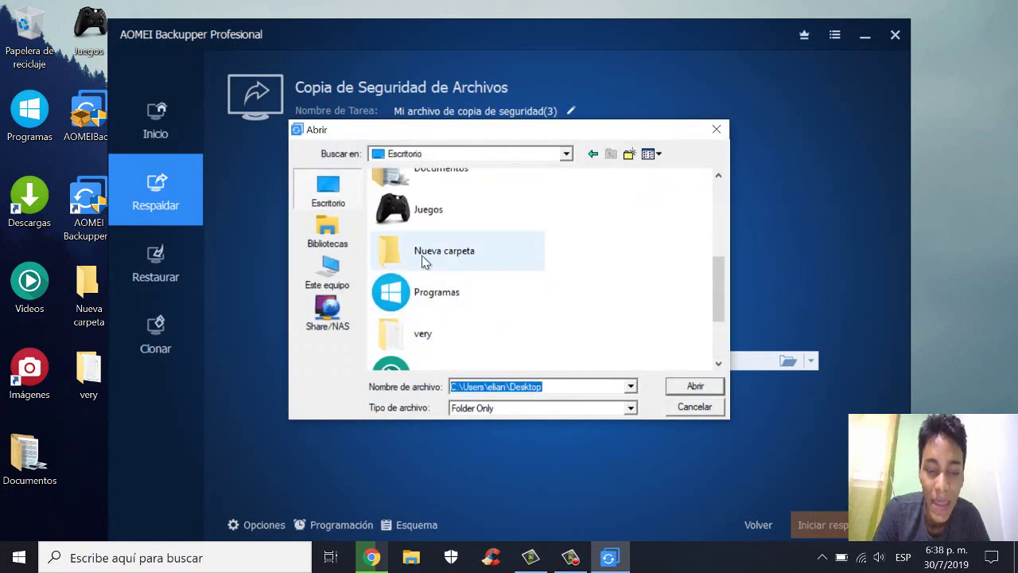
pyautogui.click(402, 339)
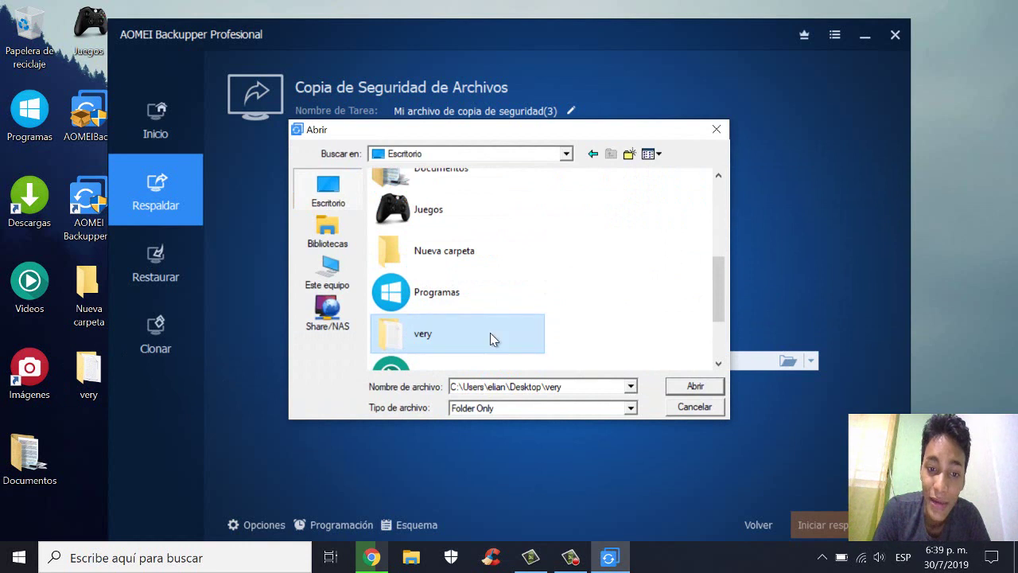
pyautogui.click(686, 388)
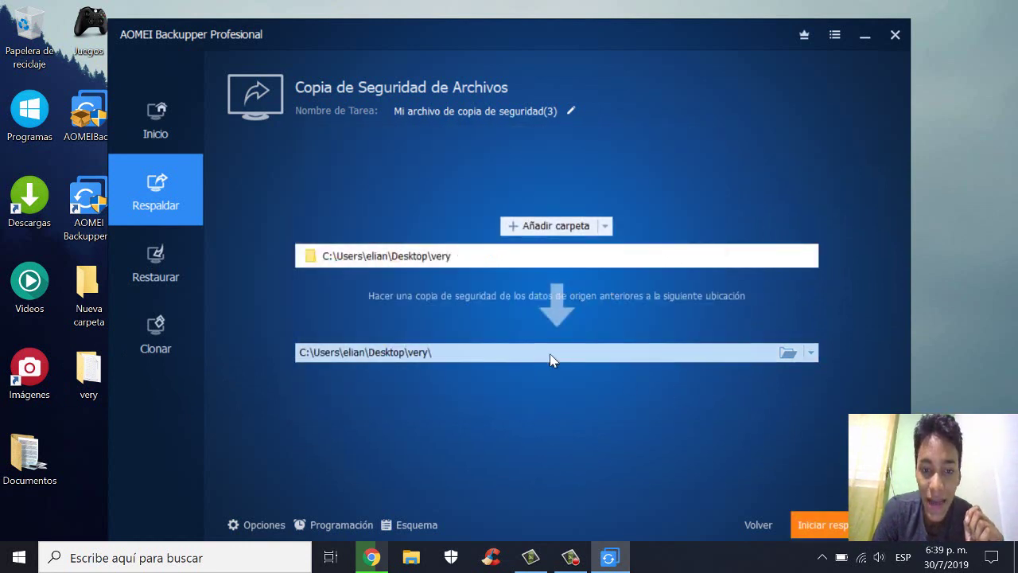
# - Set the file backup destination to the desktop folder "Nueva carpeta" and run the backup through to its end
pyautogui.click(788, 353)
pyautogui.scroll(3, 461, 302)
pyautogui.scroll(-1, 475, 315)
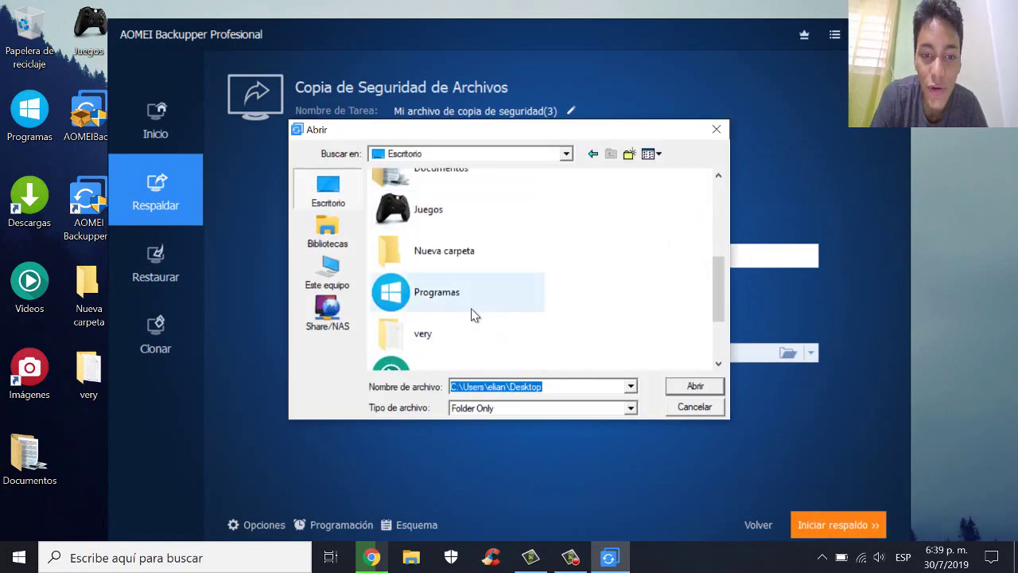
pyautogui.click(439, 267)
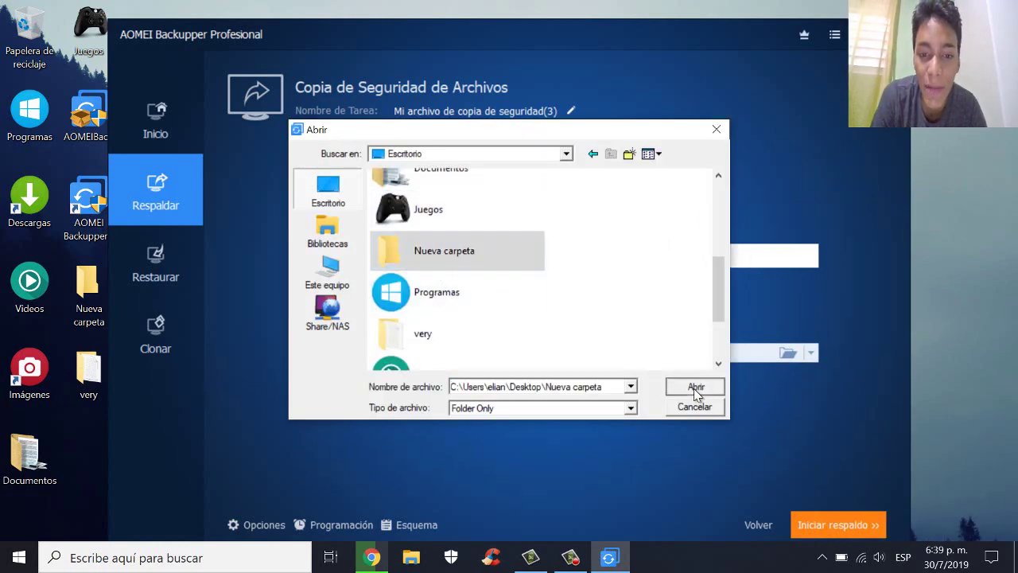
pyautogui.click(694, 388)
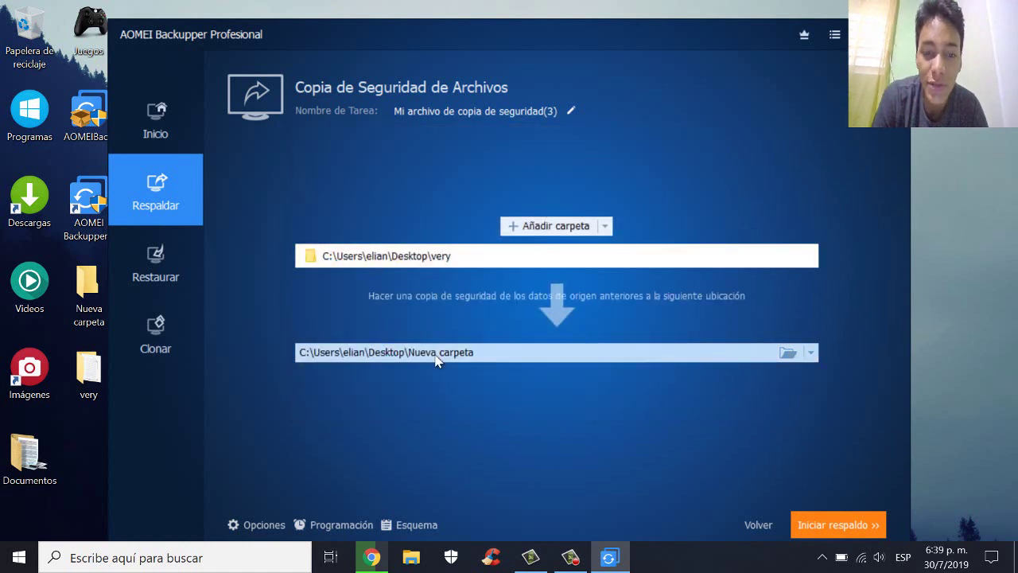
pyautogui.click(867, 540)
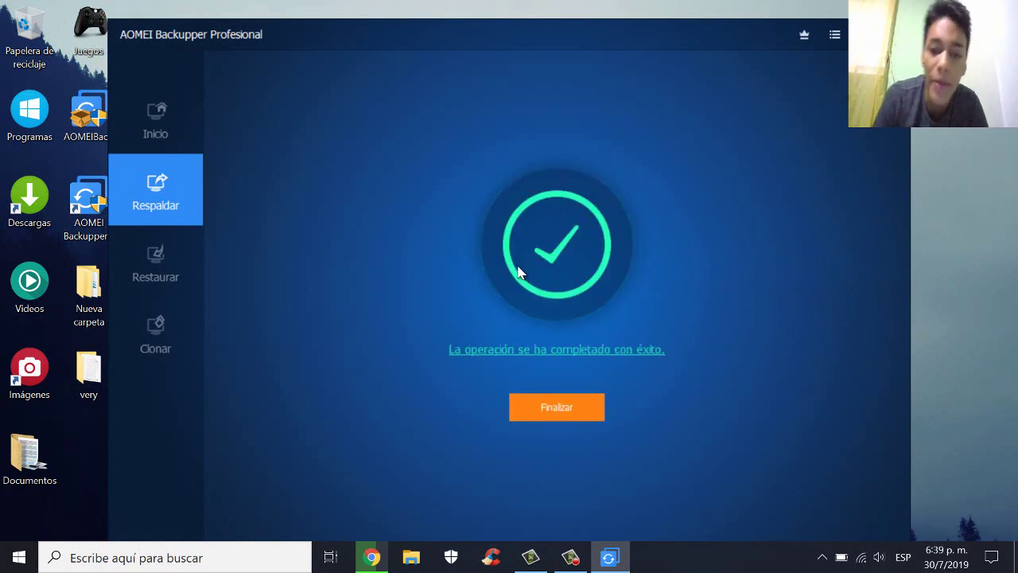
pyautogui.click(551, 409)
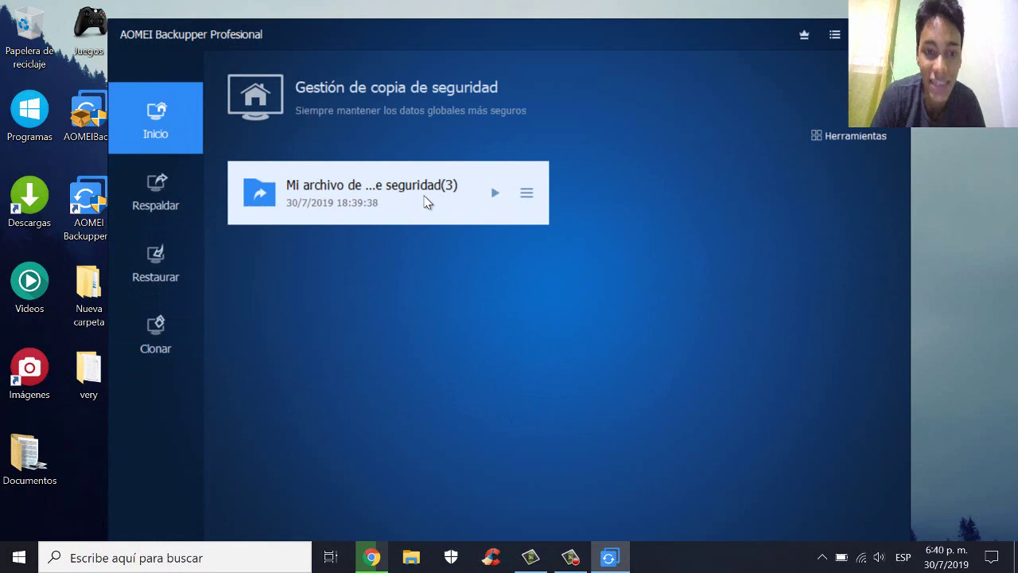
# - Set up a new file synchronization task and create a desktop folder named "omg" to hold the synced files
pyautogui.click(164, 199)
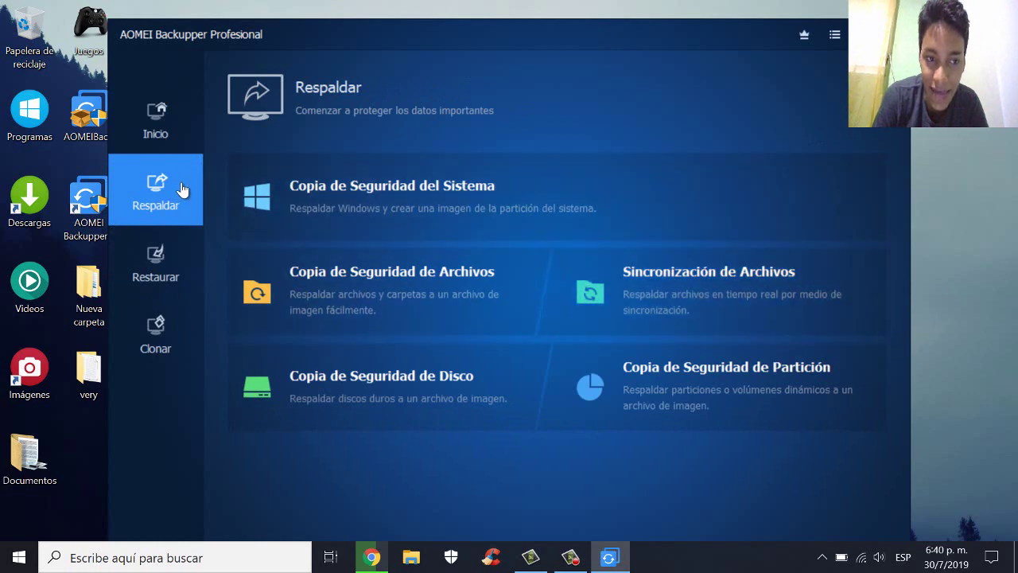
pyautogui.click(580, 295)
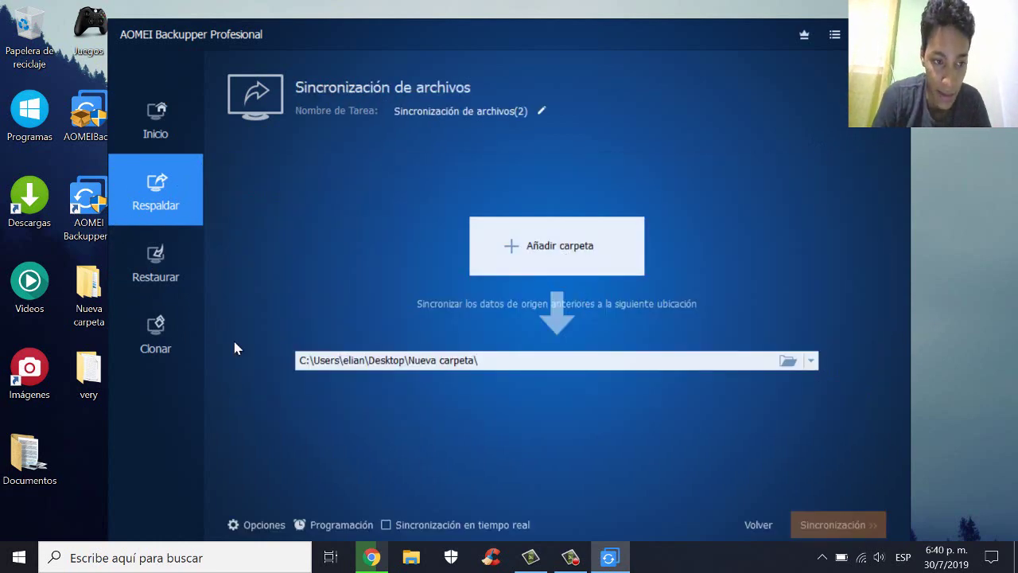
pyautogui.rightClick(69, 427)
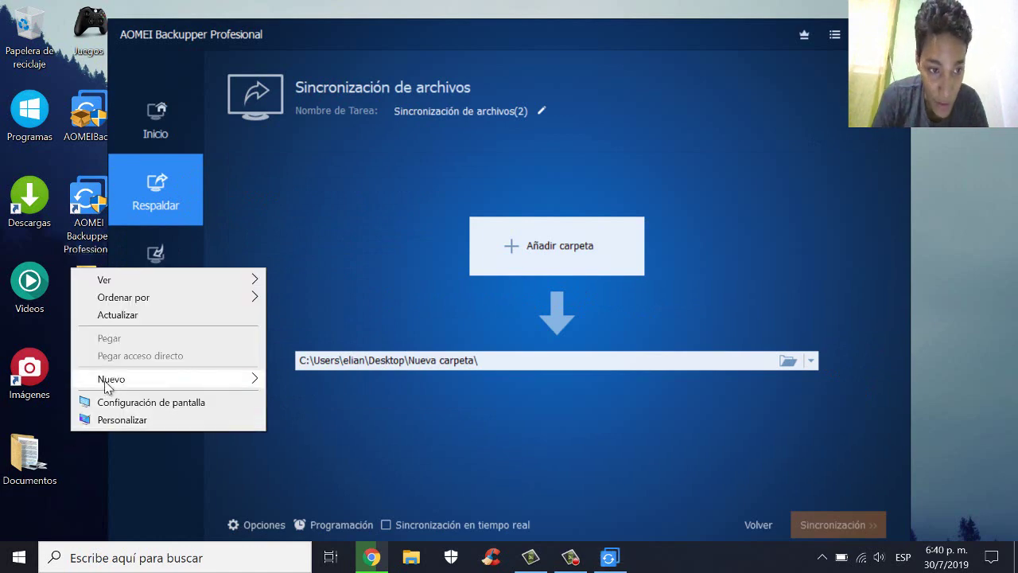
pyautogui.moveTo(182, 383)
pyautogui.click(294, 377)
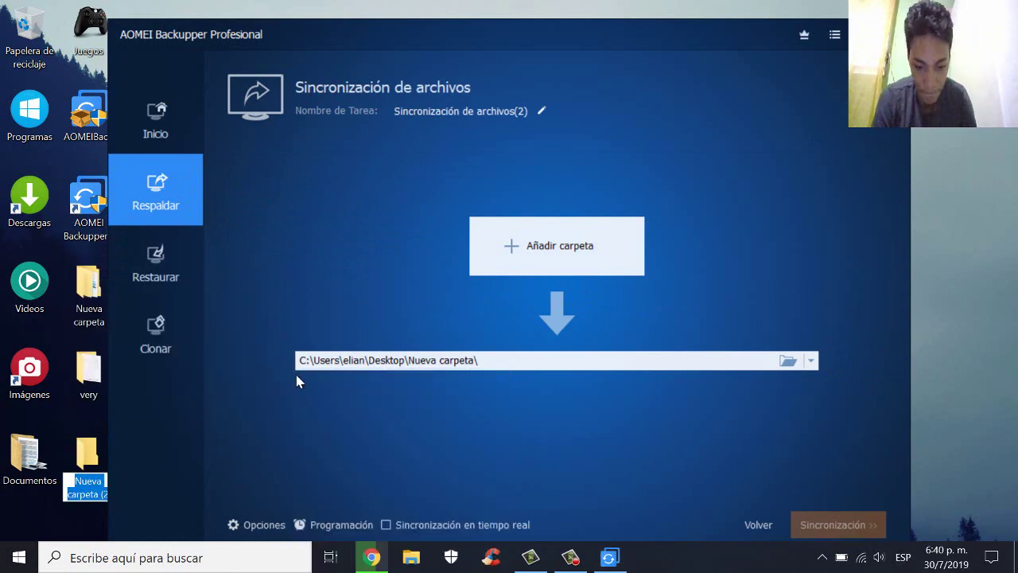
pyautogui.write('omg')
pyautogui.press('Return')
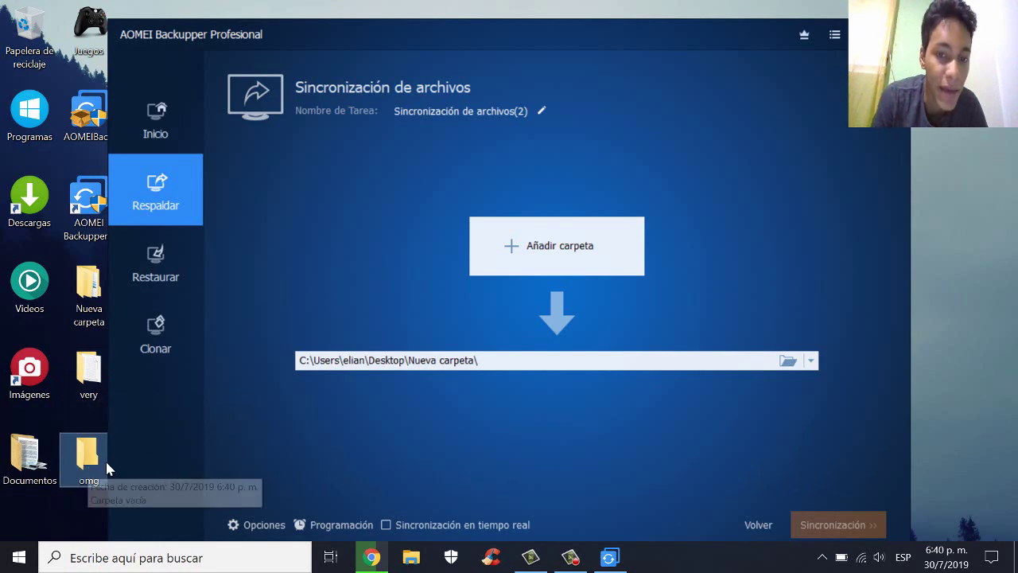
# - Synchronize the desktop folder "very" to the desktop folder "omg" by setting them as source and destination and running the task
pyautogui.click(389, 275)
pyautogui.click(685, 391)
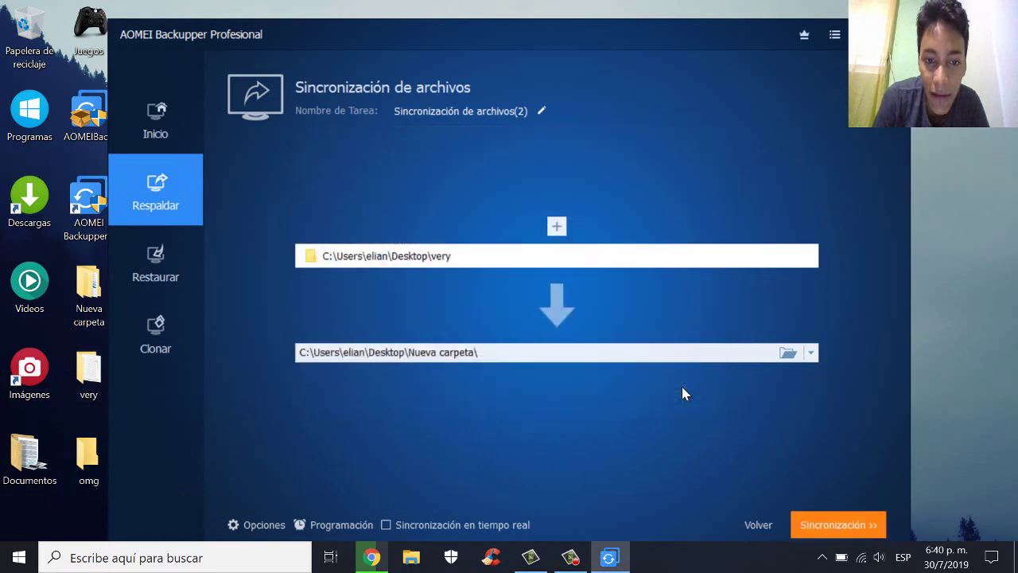
pyautogui.click(790, 355)
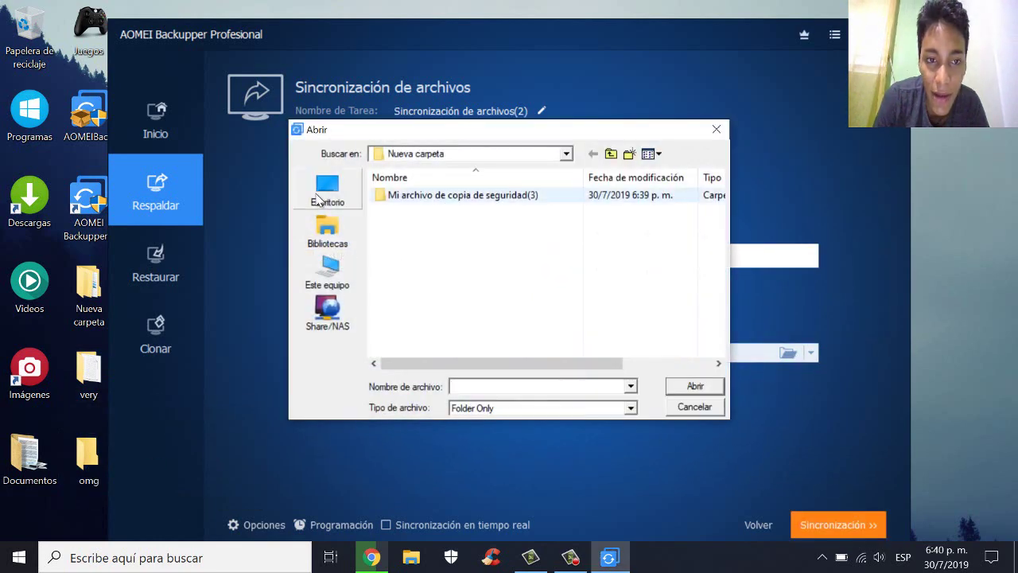
pyautogui.click(344, 196)
pyautogui.scroll(-3, 430, 262)
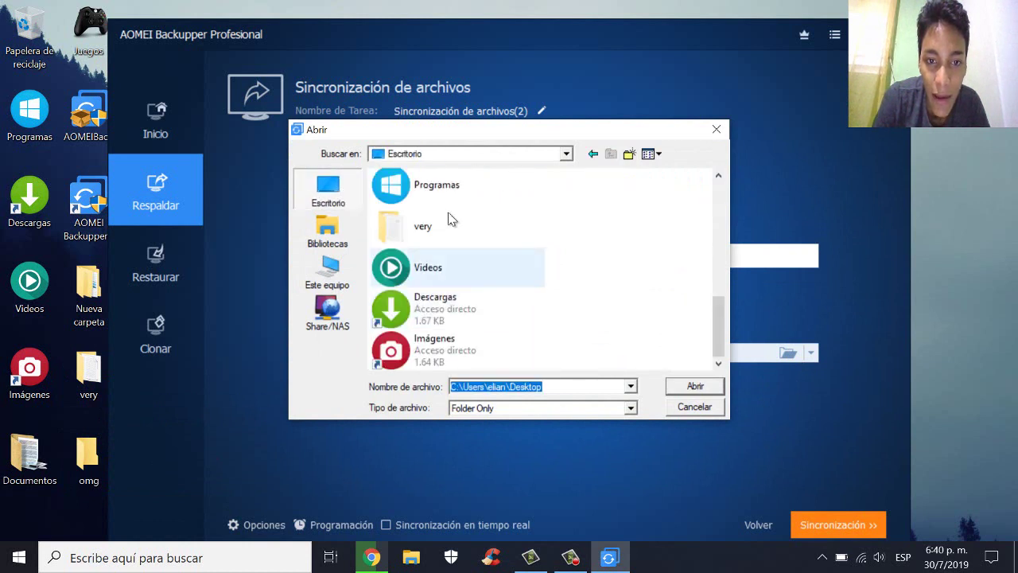
pyautogui.scroll(2, 451, 220)
pyautogui.click(425, 351)
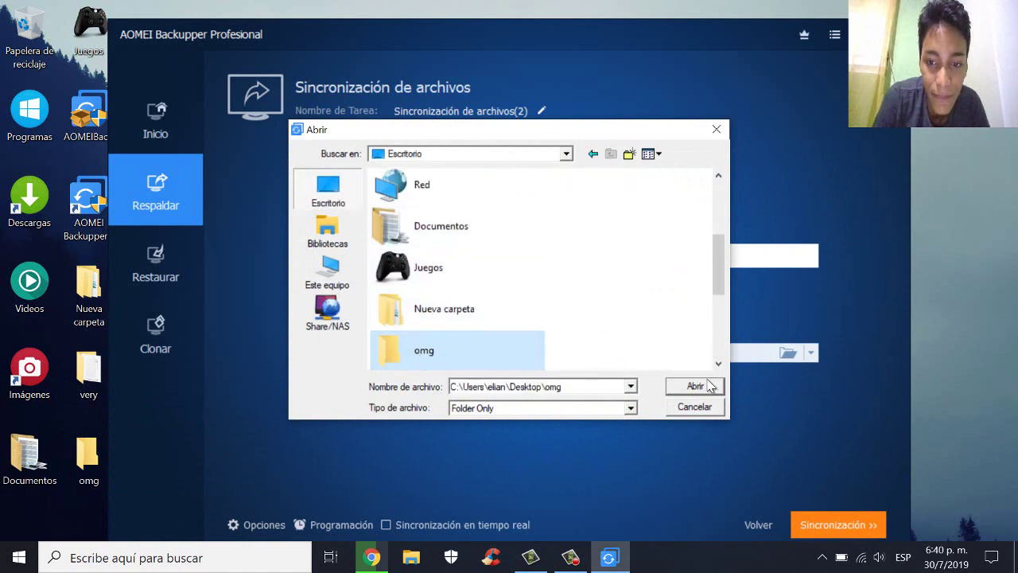
pyautogui.click(697, 387)
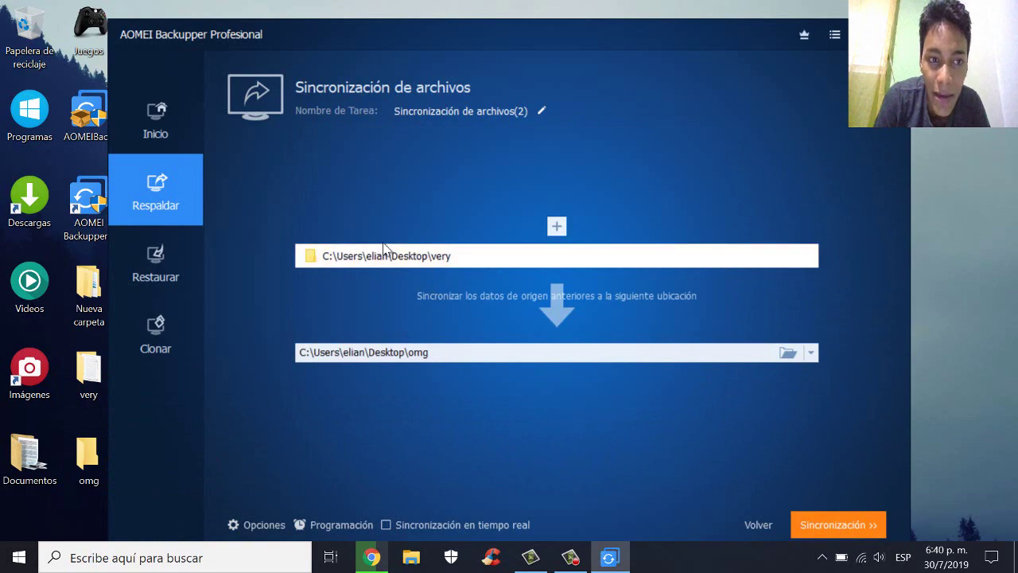
pyautogui.click(836, 527)
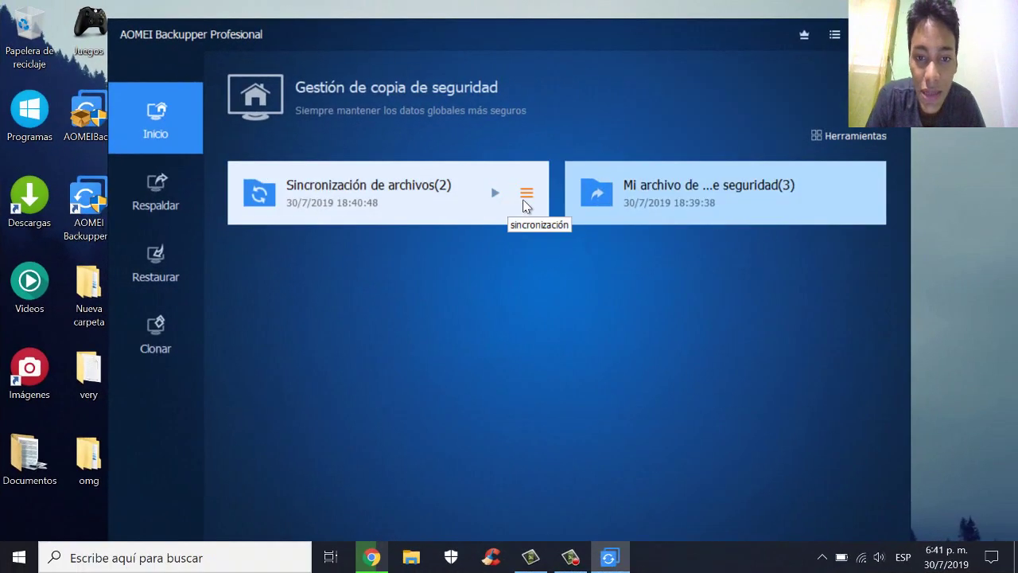
# - Examine the file synchronization task's schedule options, including the frequency choices and the advanced settings, and leave them without saving
pyautogui.click(526, 198)
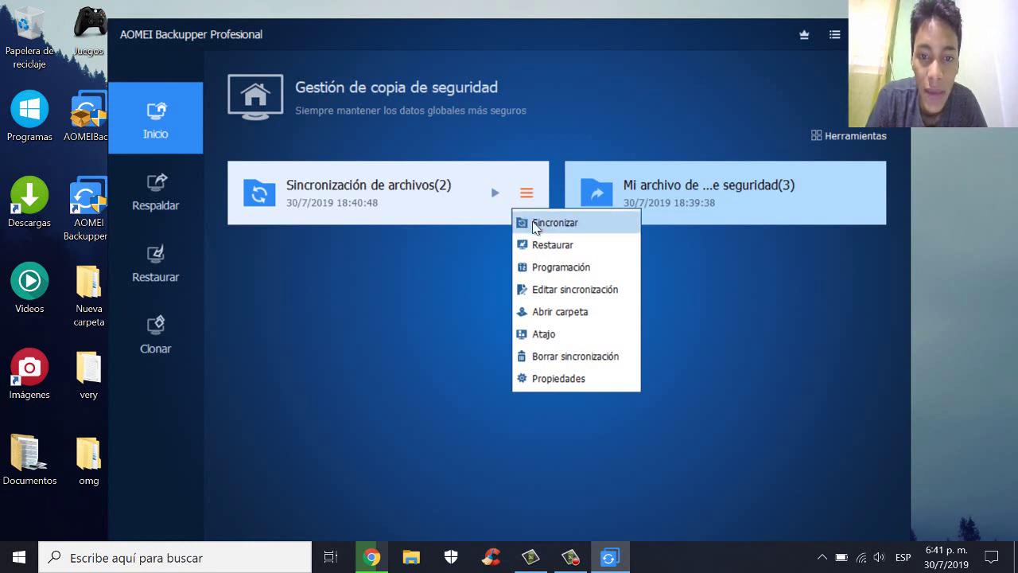
pyautogui.click(559, 269)
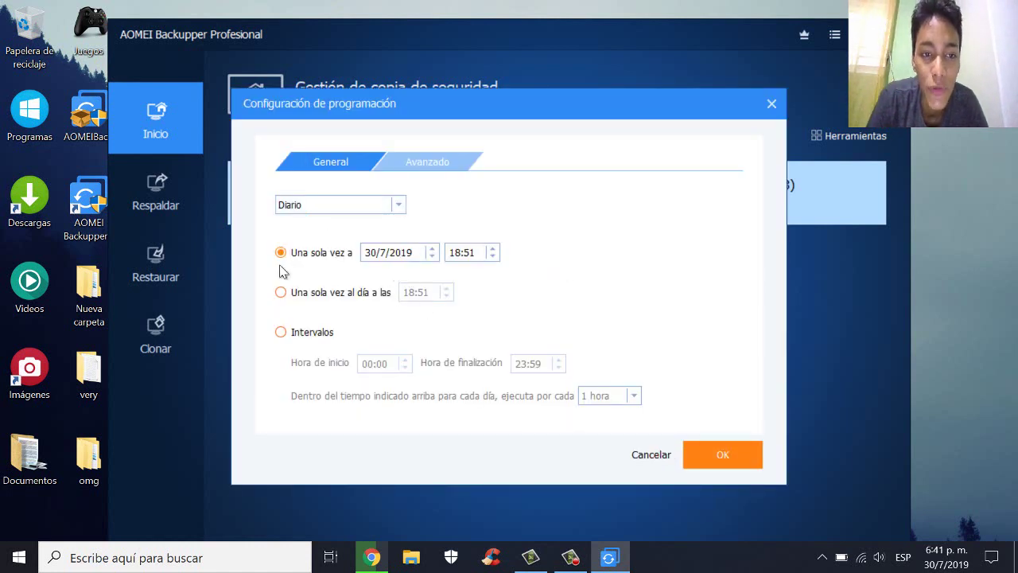
pyautogui.click(398, 206)
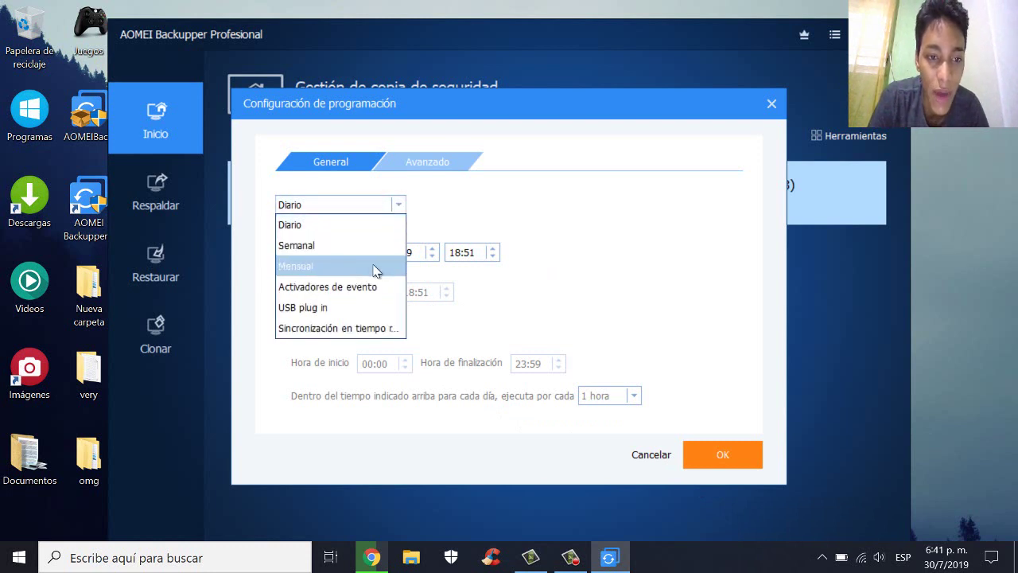
pyautogui.click(399, 209)
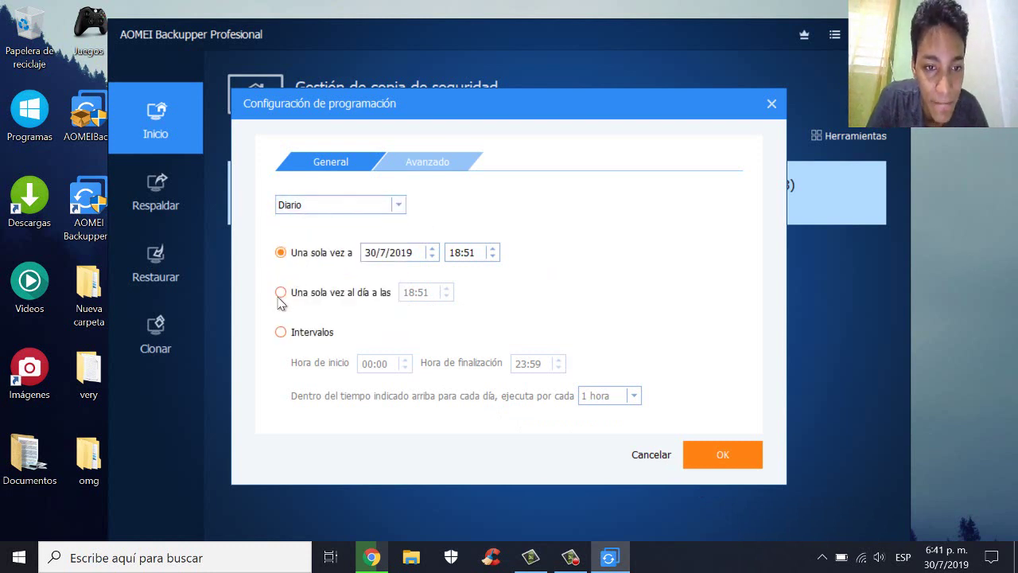
pyautogui.click(403, 166)
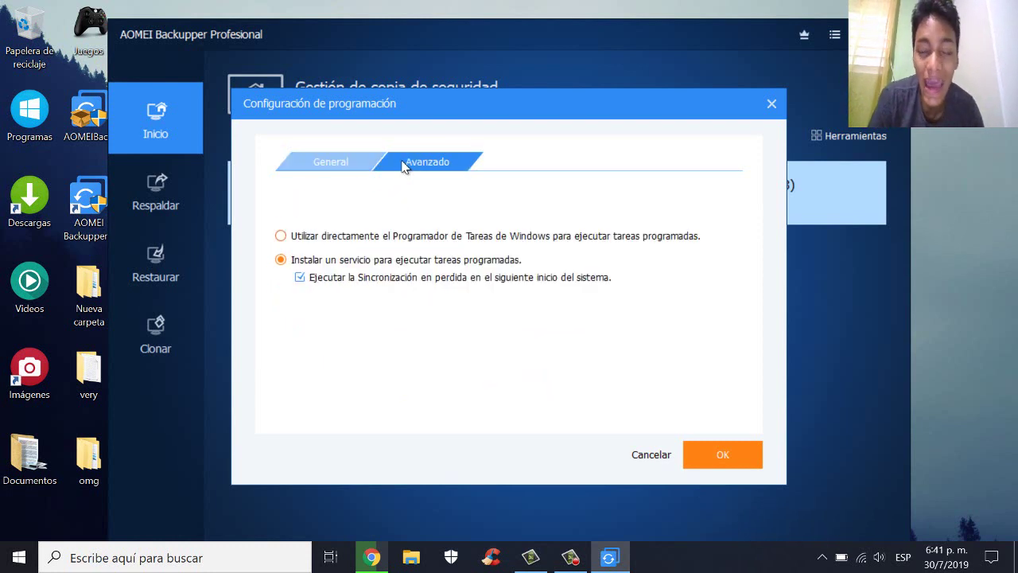
pyautogui.press('Escape')
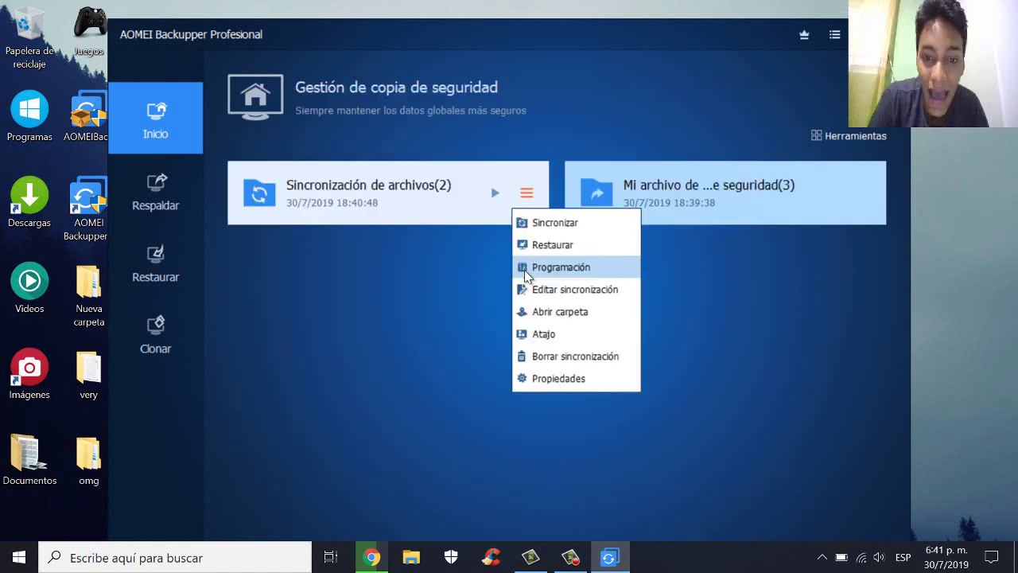
# - Open the synchronization task's destination folder, check the synced folder "very" inside it, and close the window
pyautogui.click(528, 312)
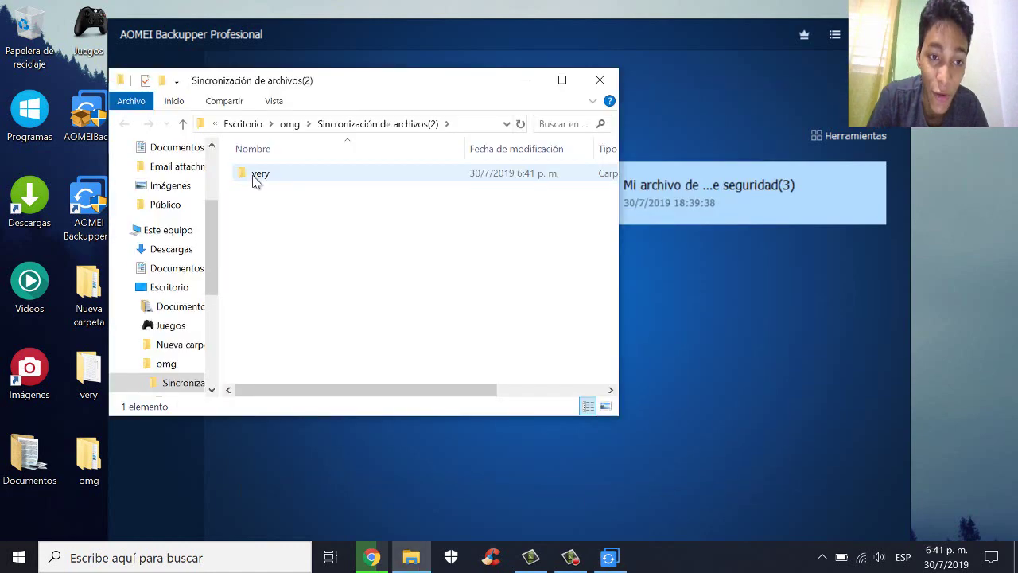
pyautogui.doubleClick(258, 175)
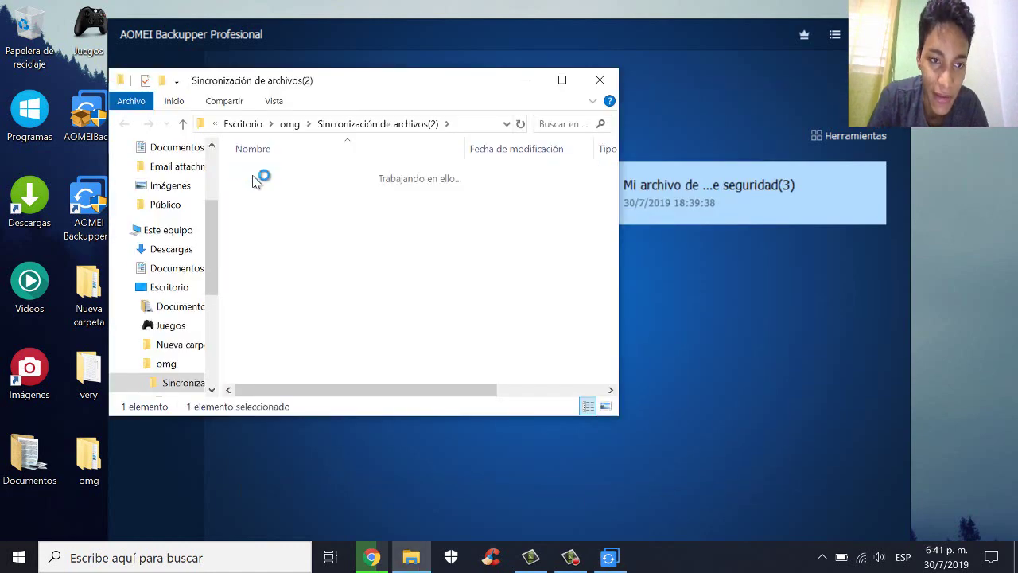
pyautogui.click(124, 123)
pyautogui.click(600, 79)
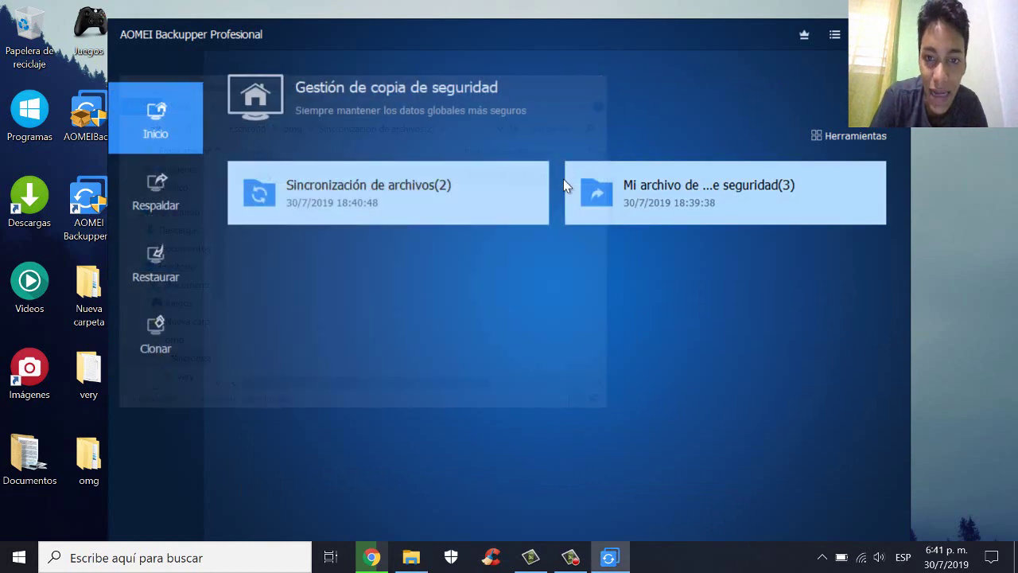
# - Review the synchronization task's general and source properties and close them
pyautogui.click(527, 192)
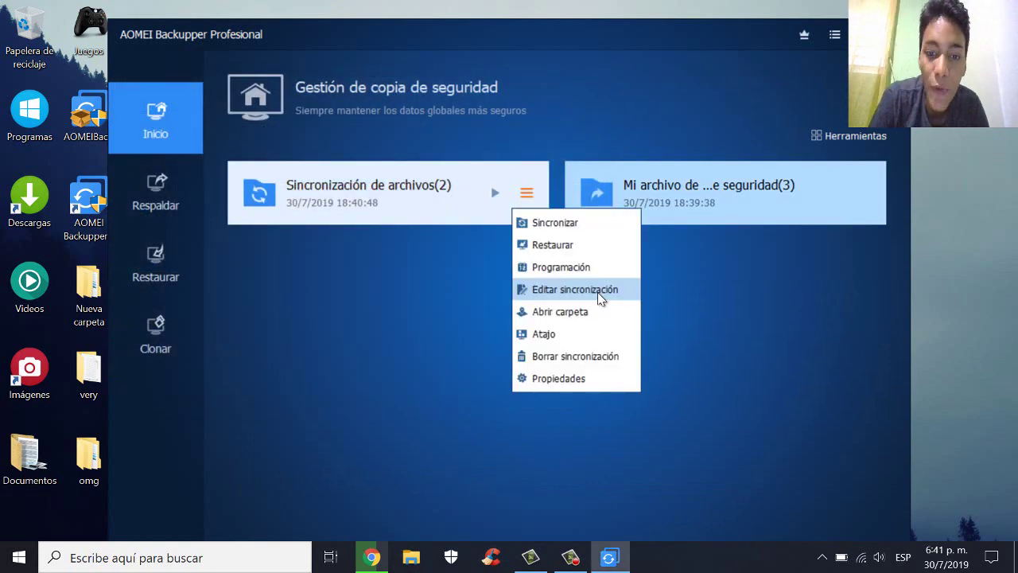
pyautogui.click(541, 380)
pyautogui.click(420, 158)
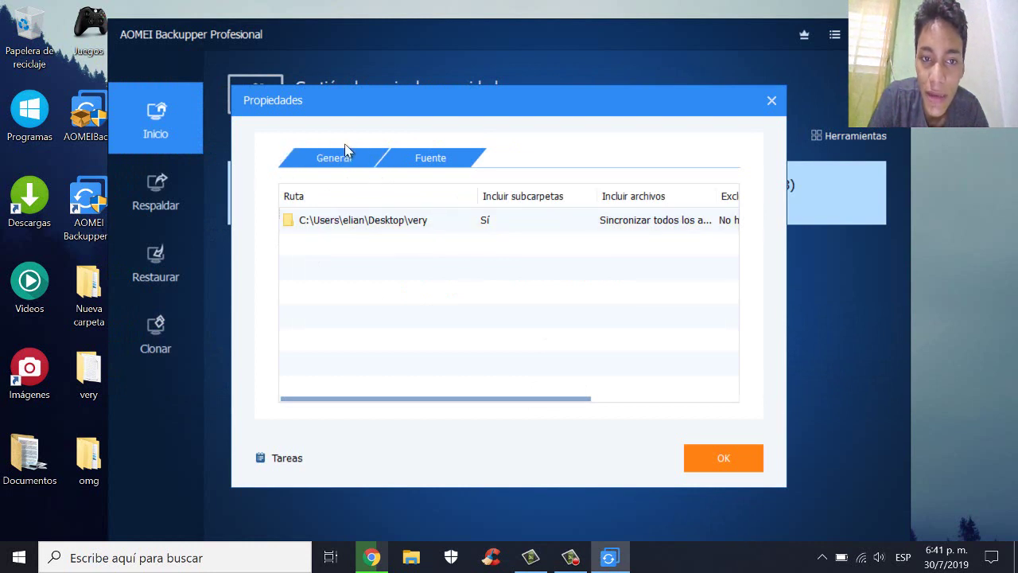
pyautogui.click(337, 157)
pyautogui.click(771, 100)
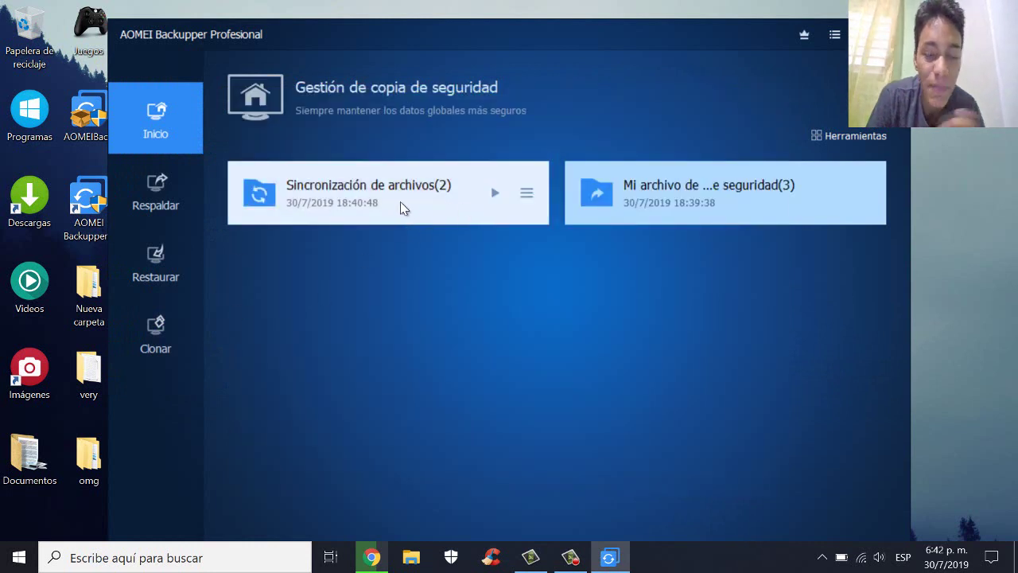
# - Start a restore from the file synchronization task with the entire C: drive entry selected
pyautogui.click(527, 193)
pyautogui.click(570, 247)
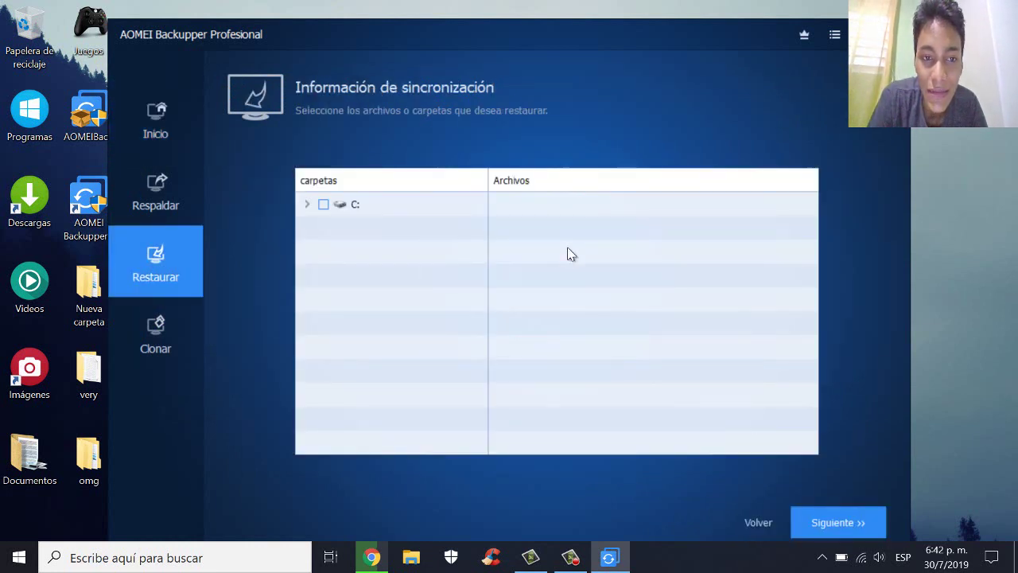
pyautogui.click(325, 205)
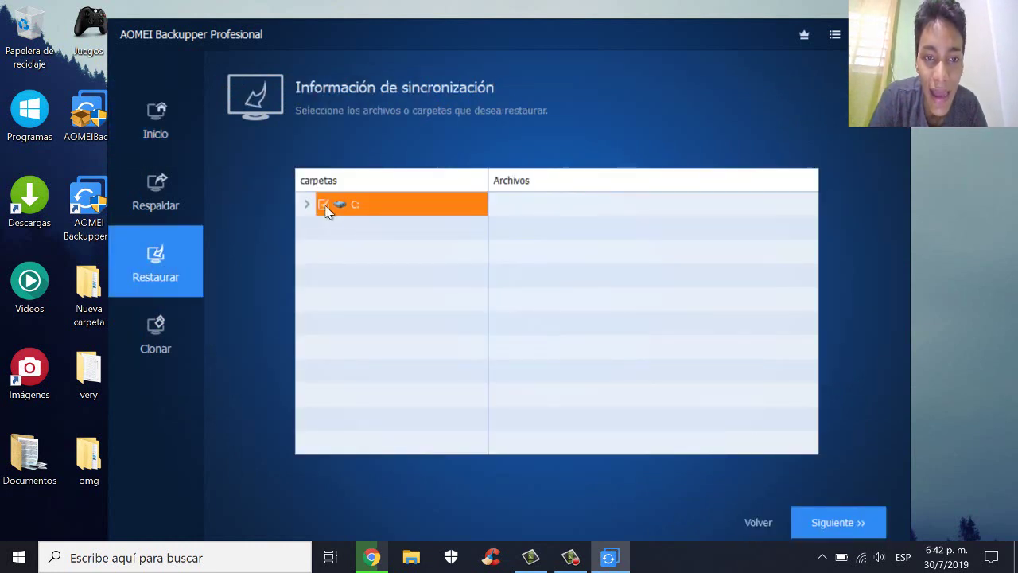
pyautogui.click(818, 521)
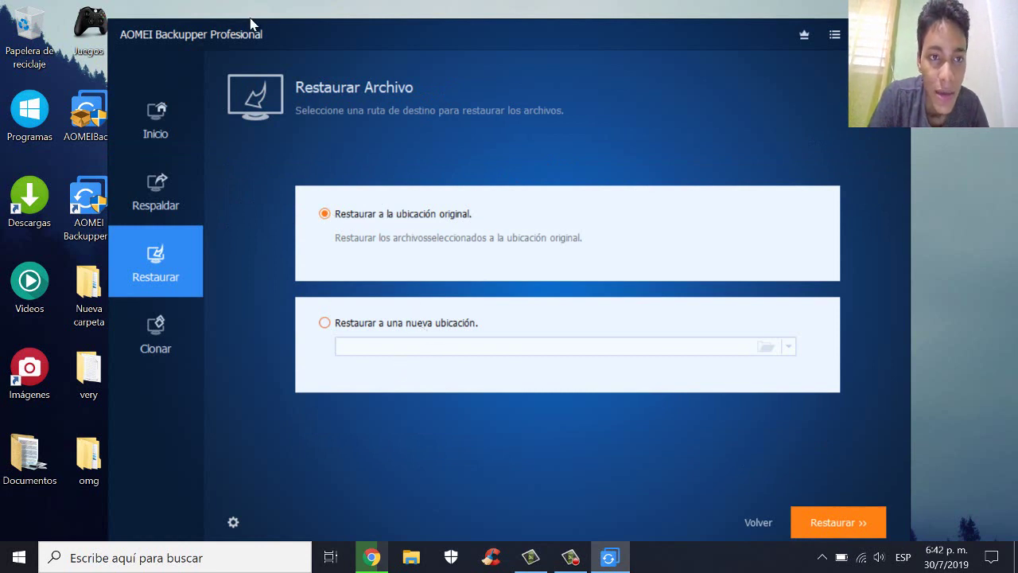
# - Create a desktop folder named "sss" and set the restore to use a new location
pyautogui.moveTo(250, 24); pyautogui.dragTo(371, 53)
pyautogui.rightClick(126, 170)
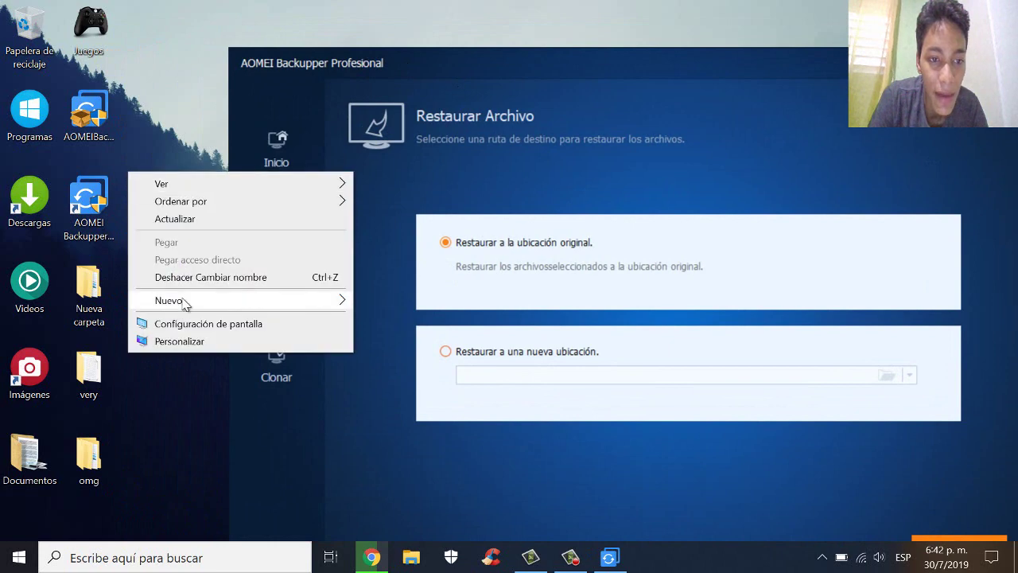
pyautogui.click(450, 372)
pyautogui.click(446, 352)
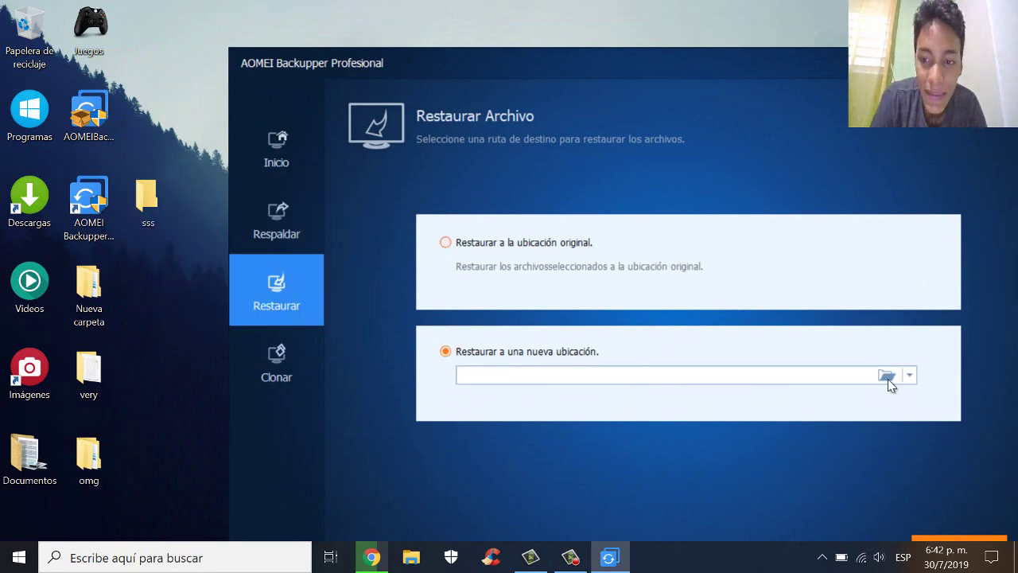
# - Set the desktop folder "sss" as the restore destination and run the restore through to its end
pyautogui.click(888, 378)
pyautogui.click(449, 219)
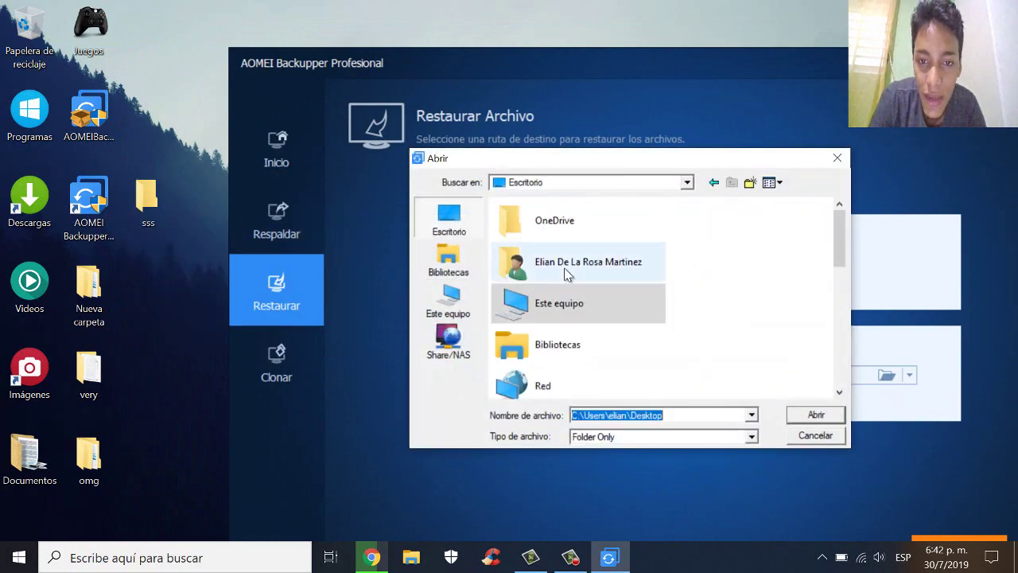
pyautogui.scroll(-3, 602, 316)
pyautogui.click(573, 316)
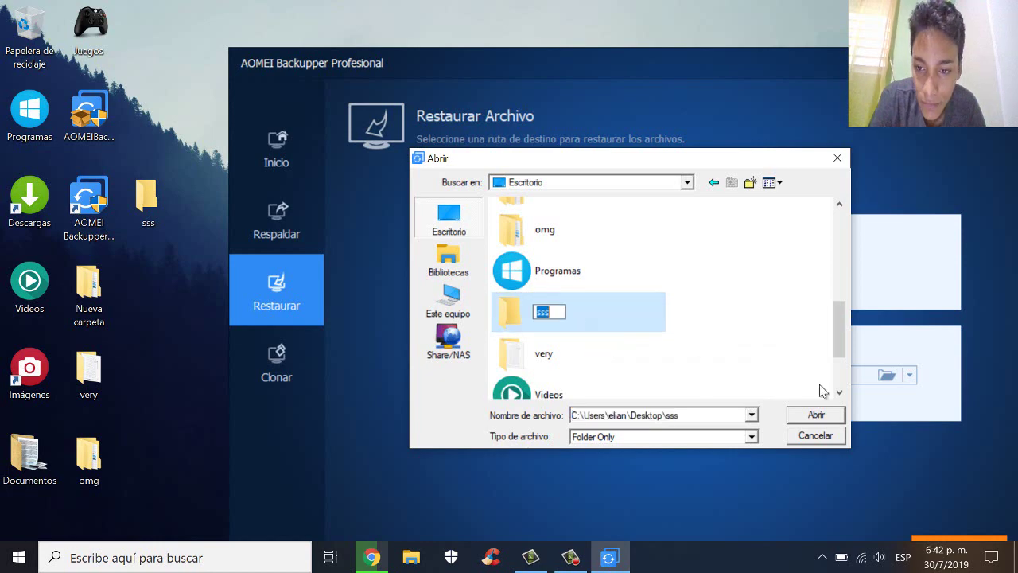
pyautogui.click(804, 419)
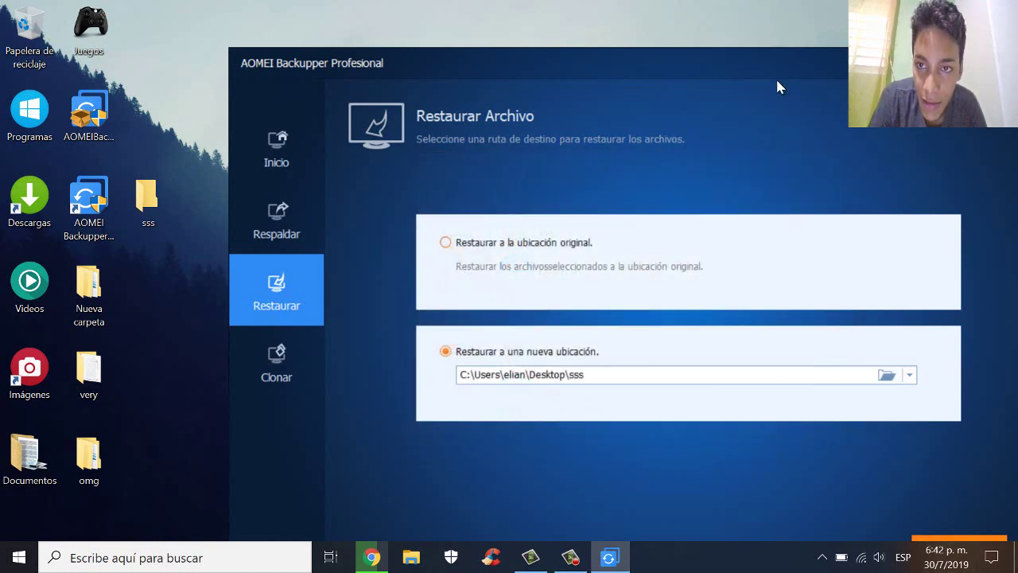
pyautogui.moveTo(755, 69); pyautogui.dragTo(697, 21)
pyautogui.click(887, 494)
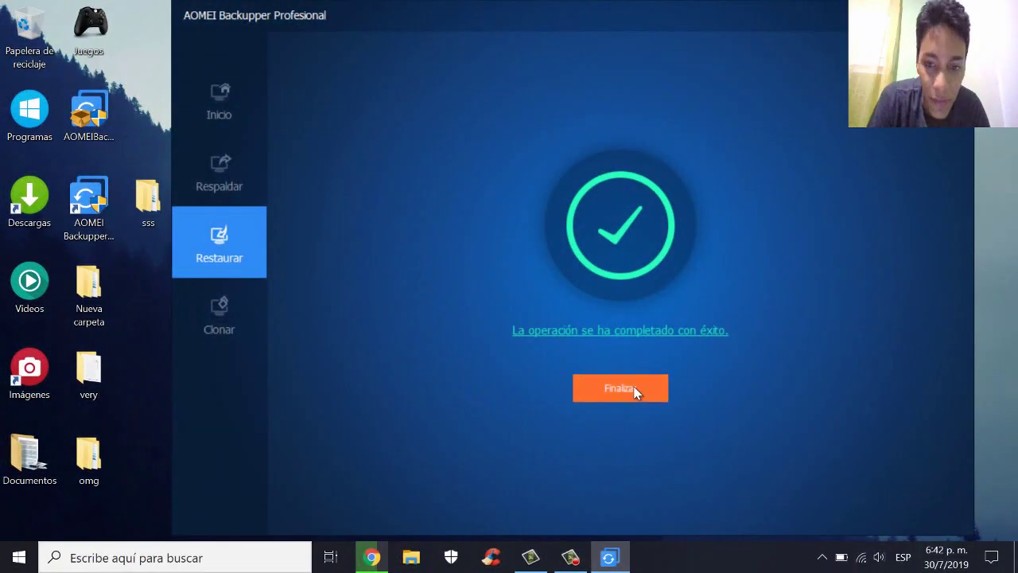
pyautogui.click(634, 388)
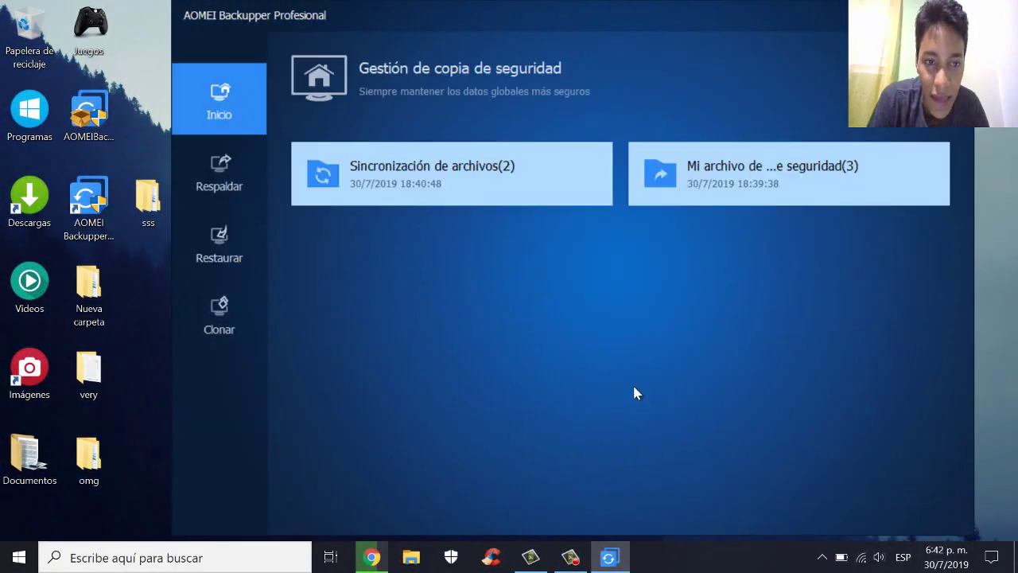
# - Check the restored contents of the desktop folder "sss", including its subfolder "very", and close the window
pyautogui.doubleClick(147, 208)
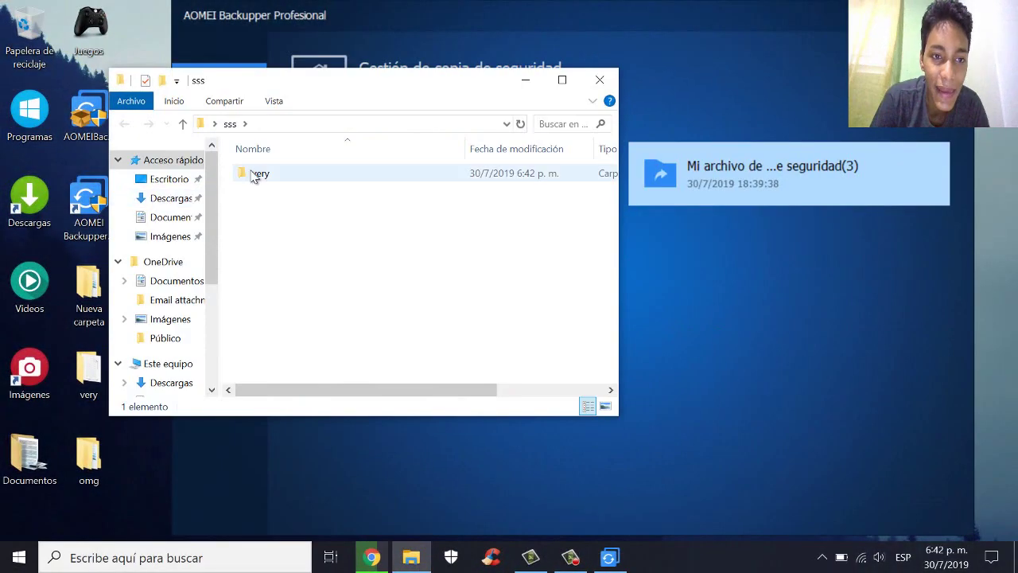
pyautogui.doubleClick(257, 174)
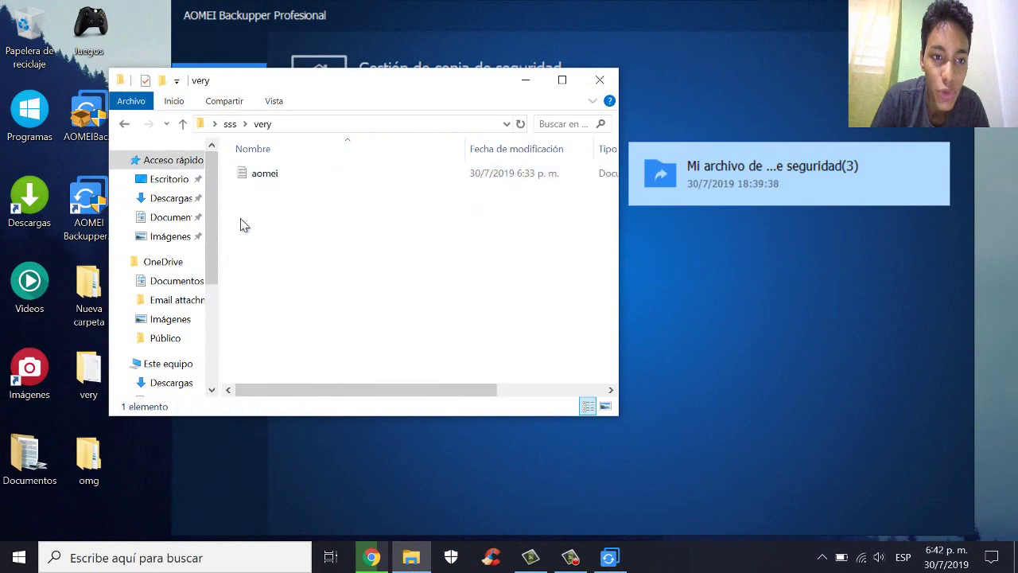
pyautogui.click(124, 127)
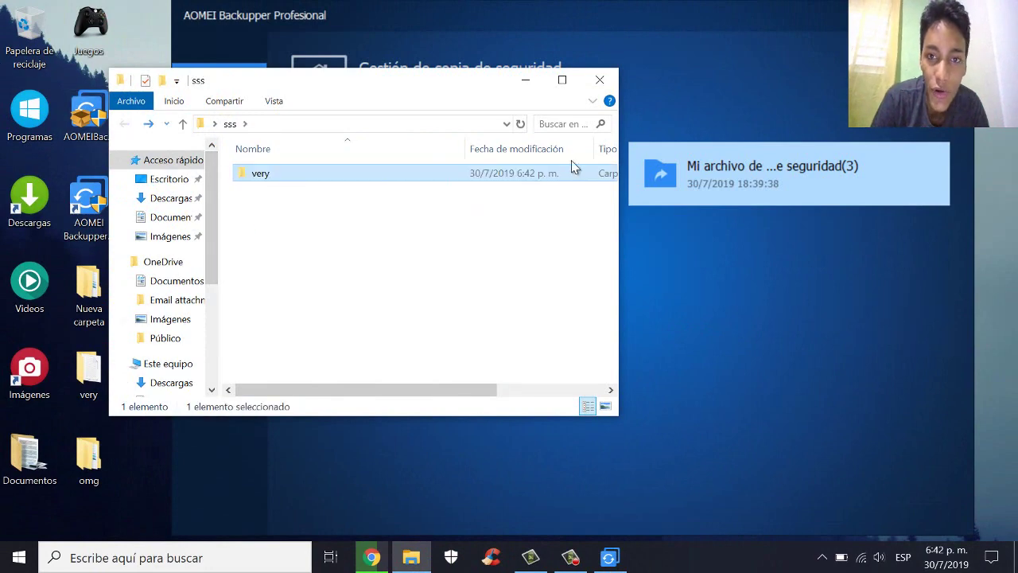
pyautogui.click(600, 80)
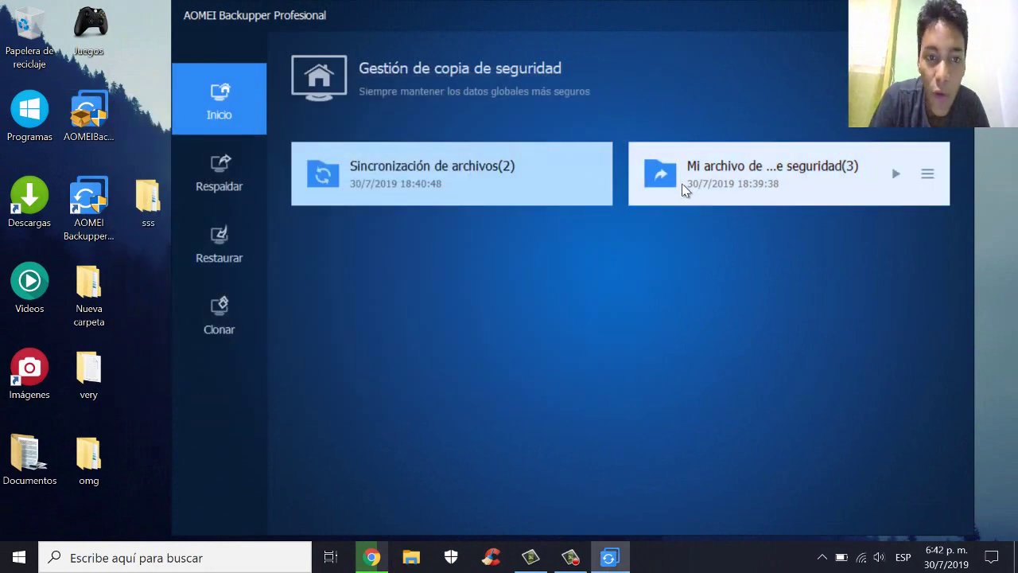
# - Examine the file backup task's full, incremental and differential backup choices and its schedule settings without changing anything
pyautogui.click(928, 173)
pyautogui.moveTo(913, 207)
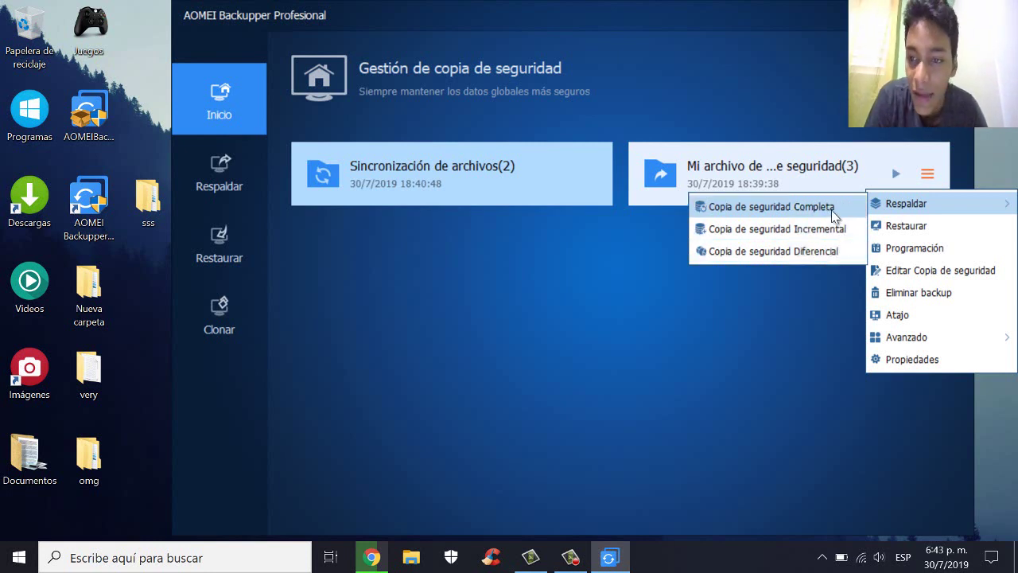
pyautogui.click(925, 255)
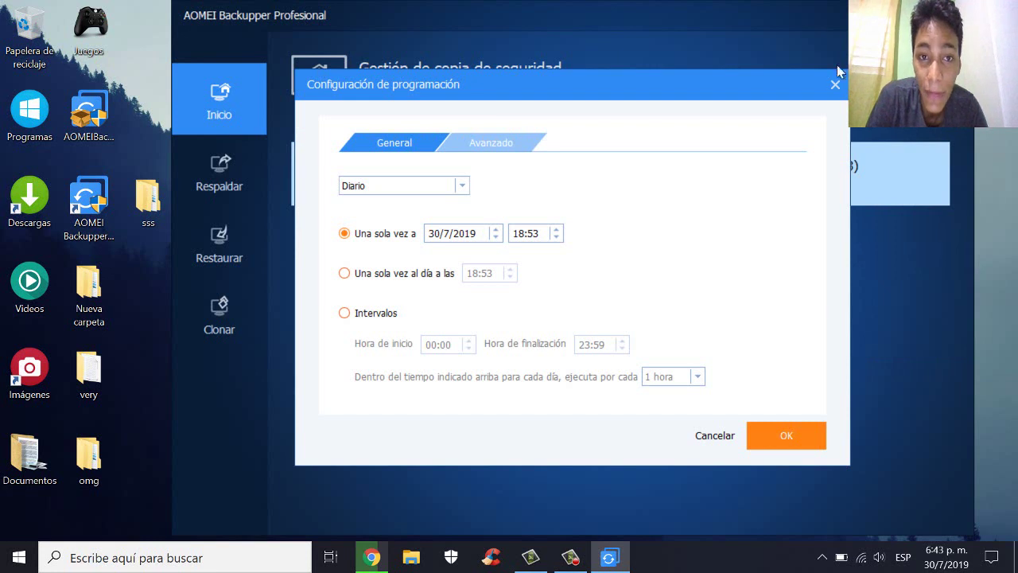
pyautogui.click(845, 91)
# - Examine the backup methods offered for a desktop shortcut to the file backup task and leave without creating it
pyautogui.click(927, 176)
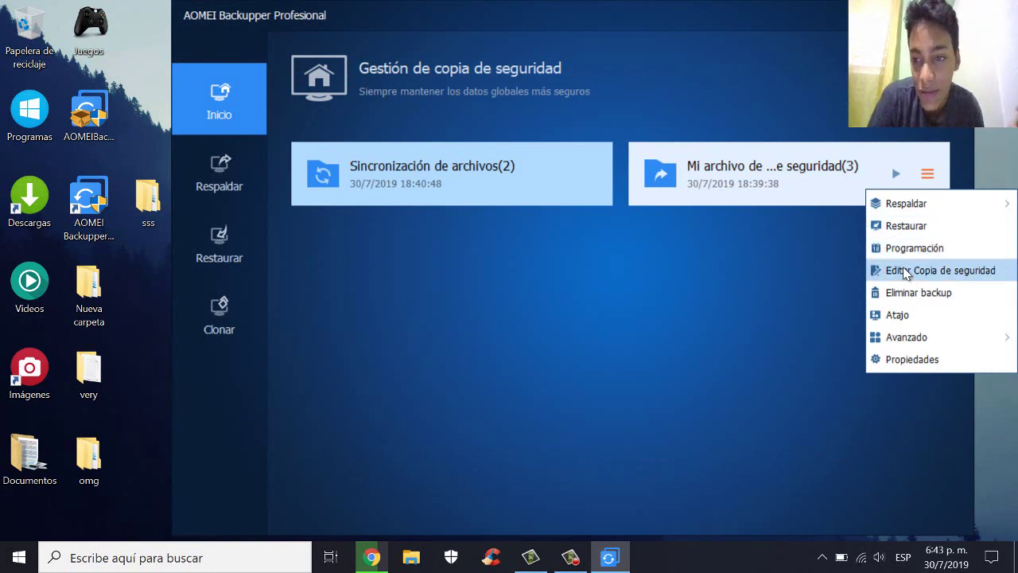
pyautogui.click(899, 315)
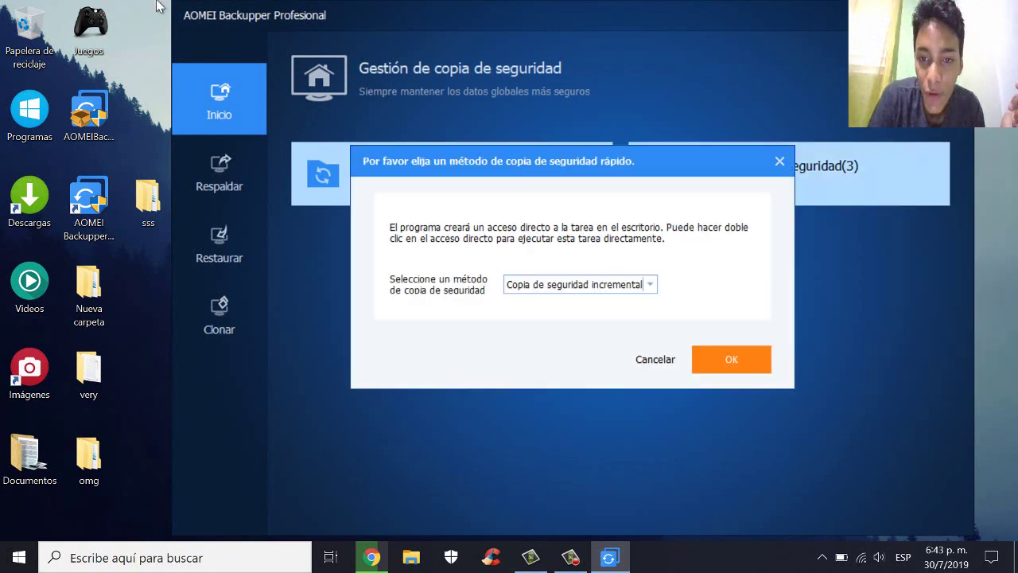
pyautogui.click(573, 284)
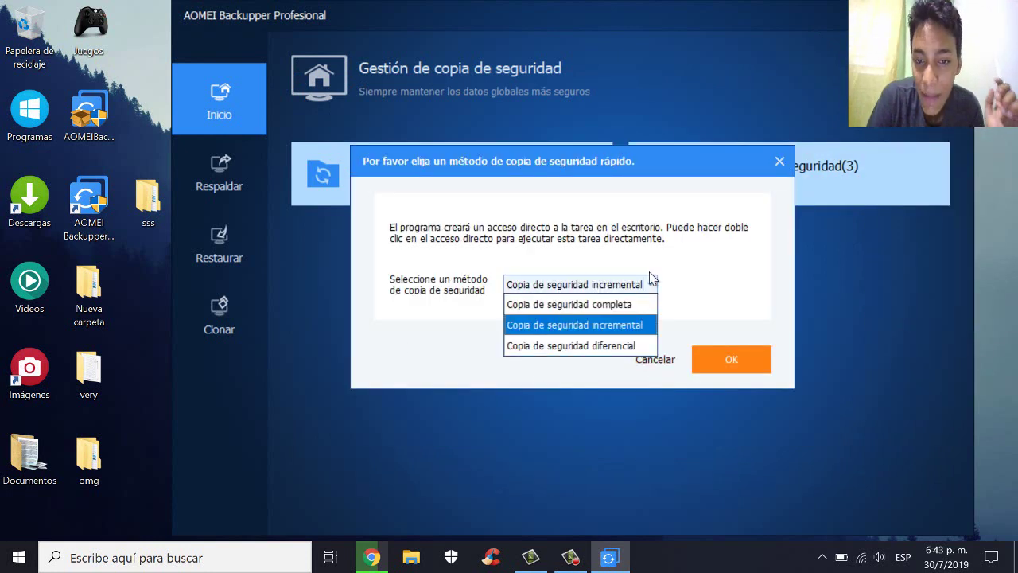
pyautogui.click(649, 369)
pyautogui.click(648, 366)
# - Review the file backup task's general properties, close them and show the overview of available backup types
pyautogui.click(928, 173)
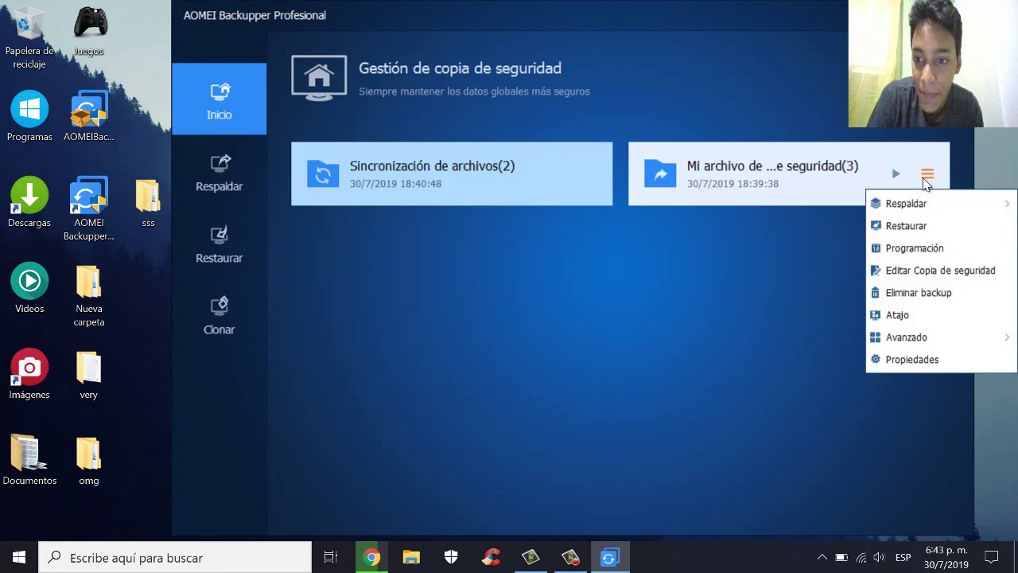
pyautogui.moveTo(944, 340)
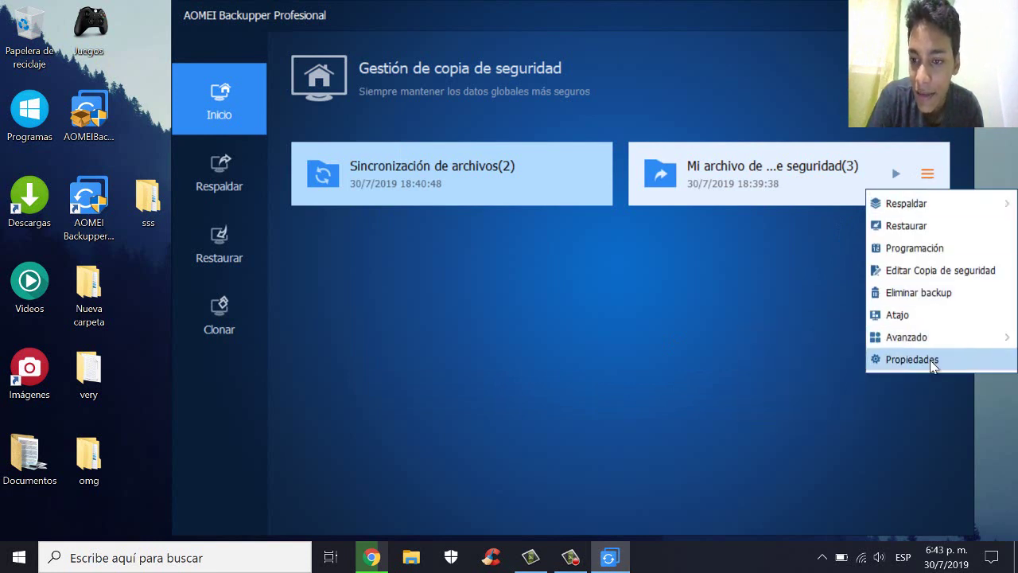
pyautogui.click(930, 362)
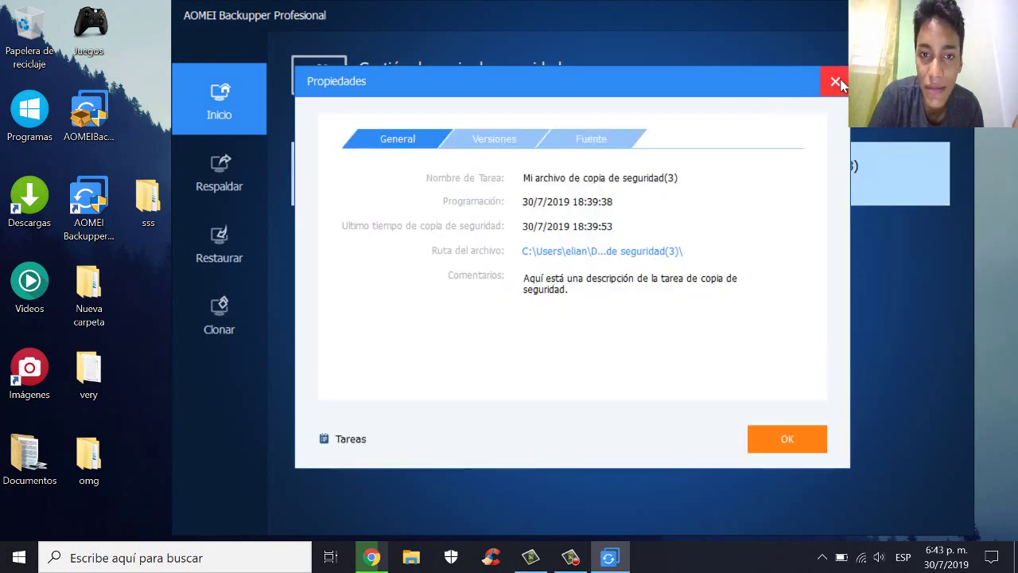
pyautogui.click(835, 82)
pyautogui.click(245, 163)
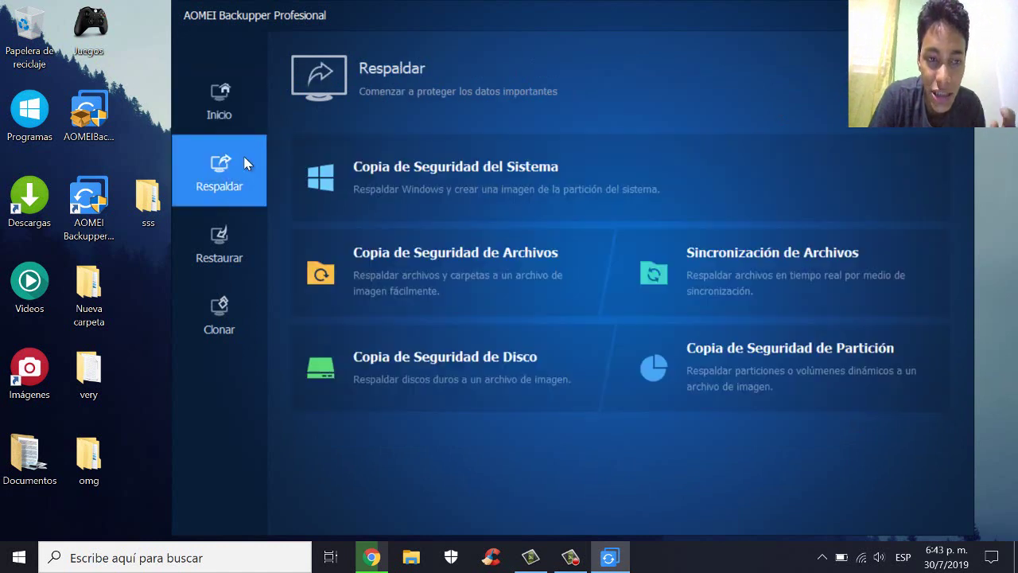
# - Examine the setup pages for disk backup and partition backup without configuring either one
pyautogui.click(424, 374)
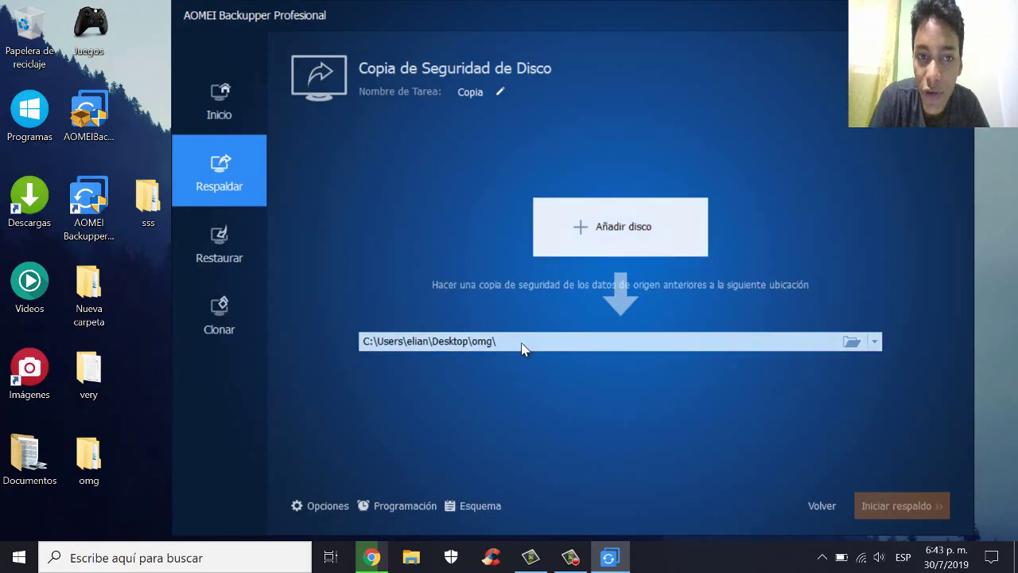
pyautogui.click(221, 167)
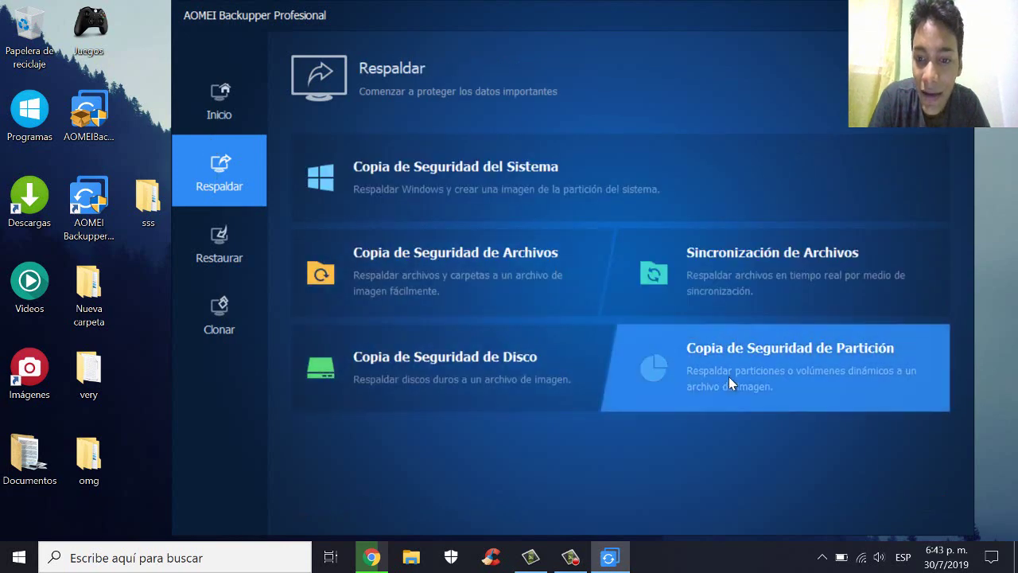
pyautogui.click(680, 387)
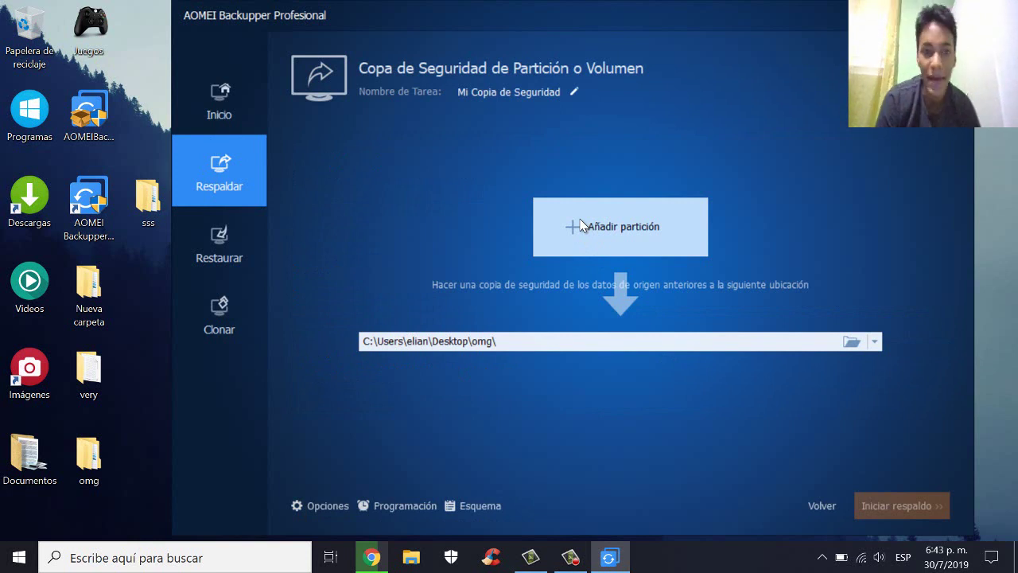
# - Review the list of tasks available for restoring and the management options of the file synchronization task
pyautogui.click(228, 233)
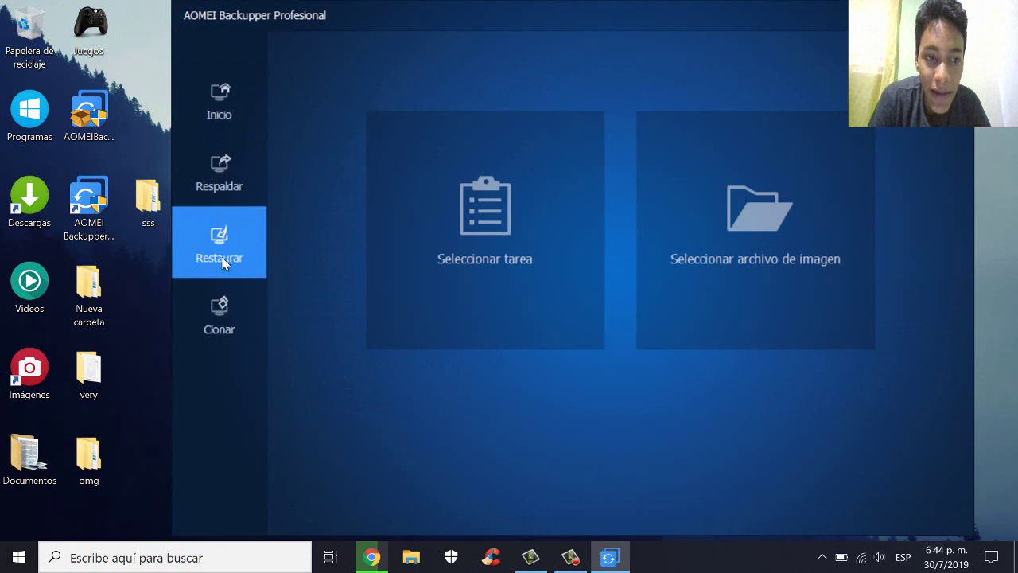
pyautogui.click(454, 227)
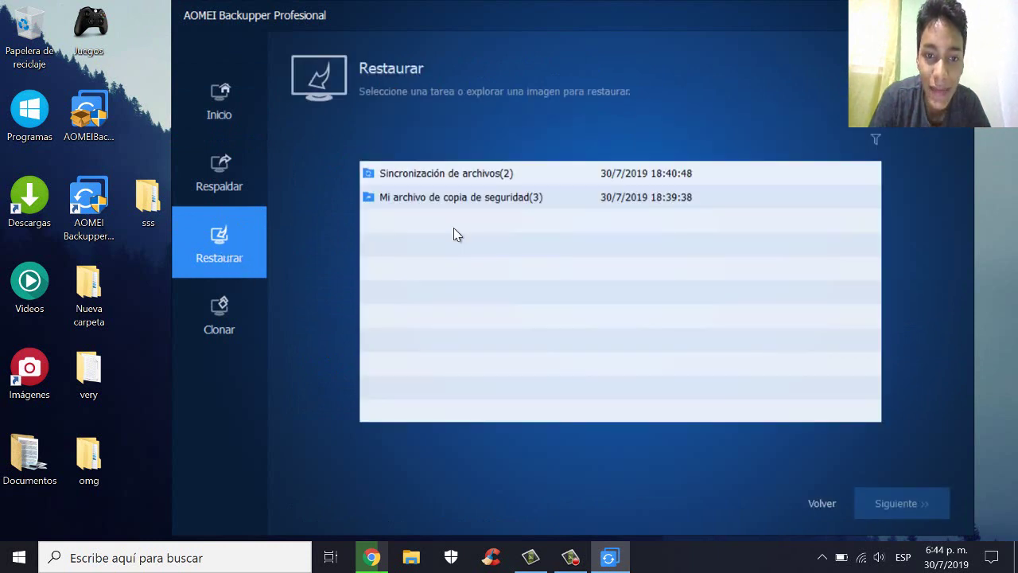
pyautogui.click(236, 95)
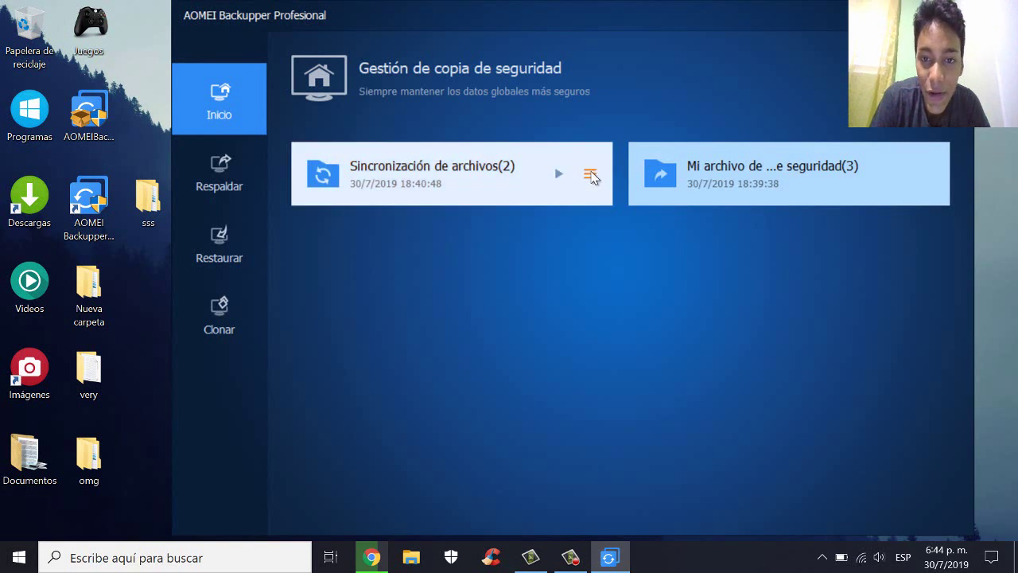
pyautogui.click(592, 176)
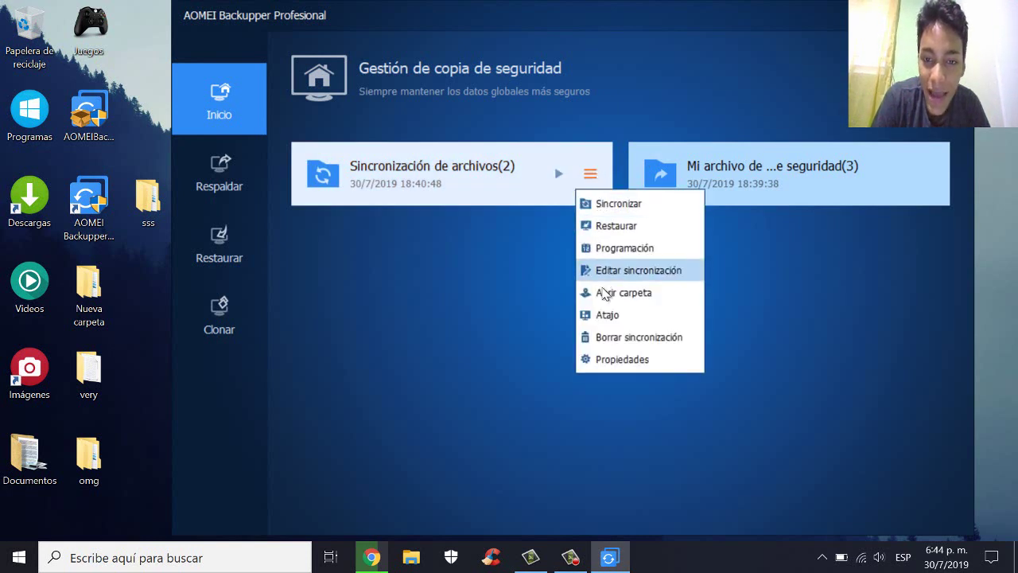
# - Examine both restore sources, the existing tasks and the image file browser, and leave without choosing anything
pyautogui.click(228, 238)
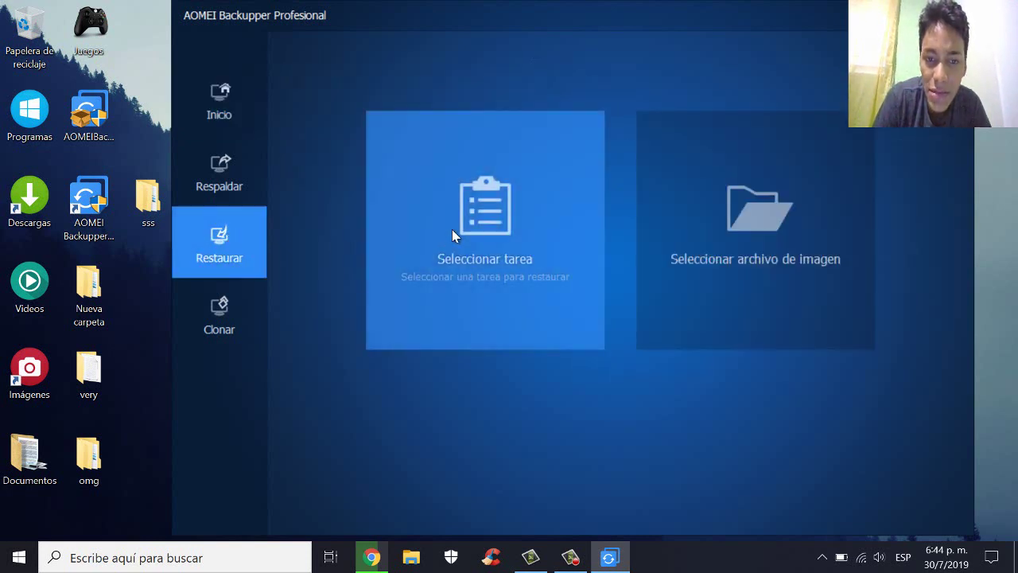
pyautogui.click(457, 232)
pyautogui.click(831, 505)
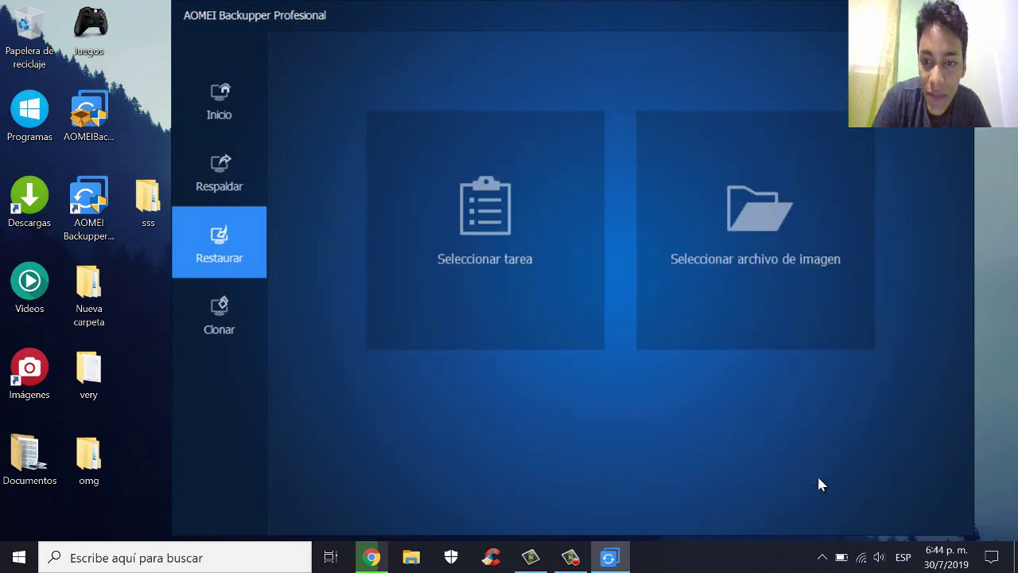
pyautogui.click(714, 233)
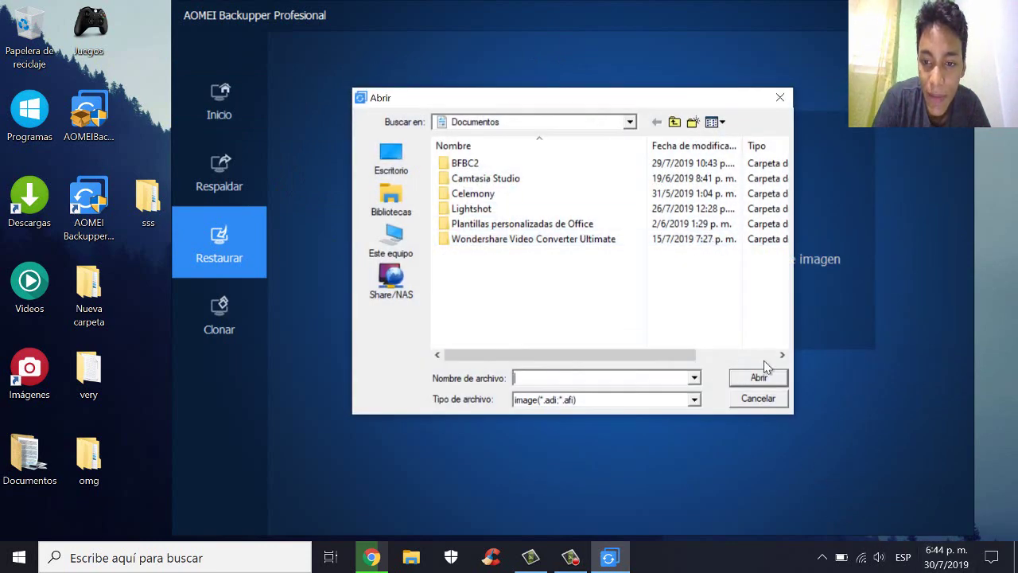
pyautogui.click(752, 397)
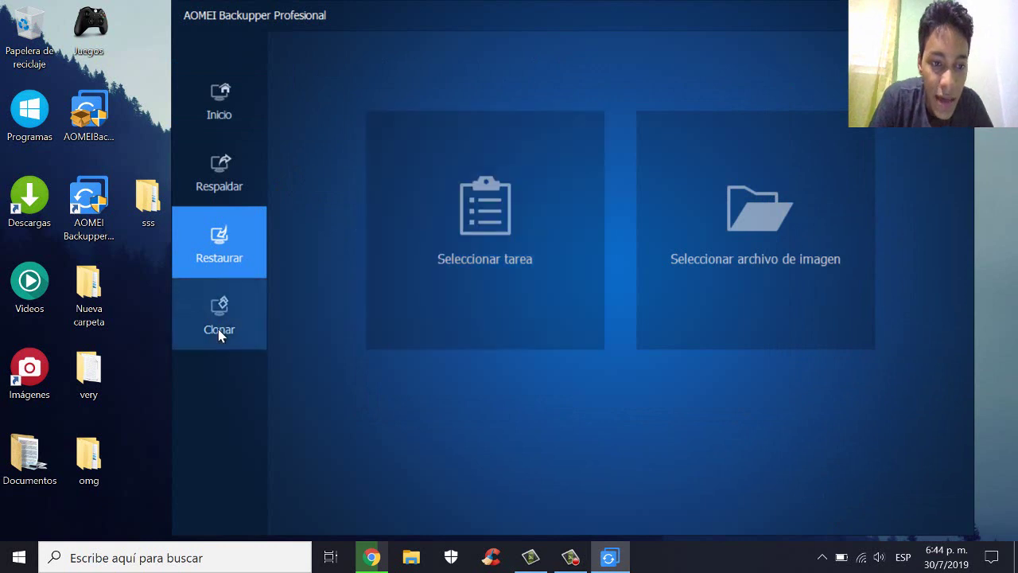
# - Examine the system clone option by trying different partitions of Disco0 as the destination, and go back without cloning
pyautogui.click(218, 327)
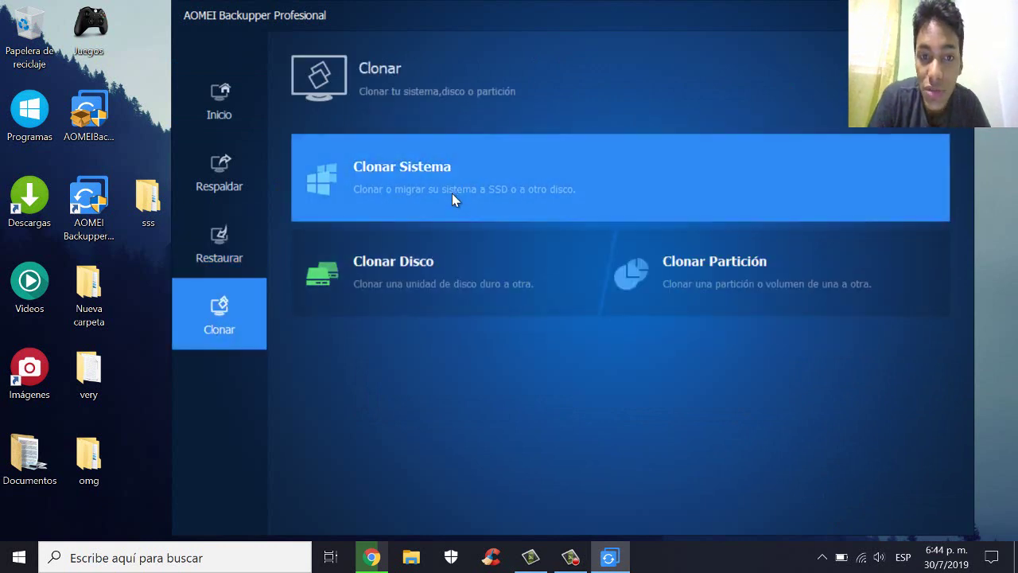
pyautogui.click(452, 194)
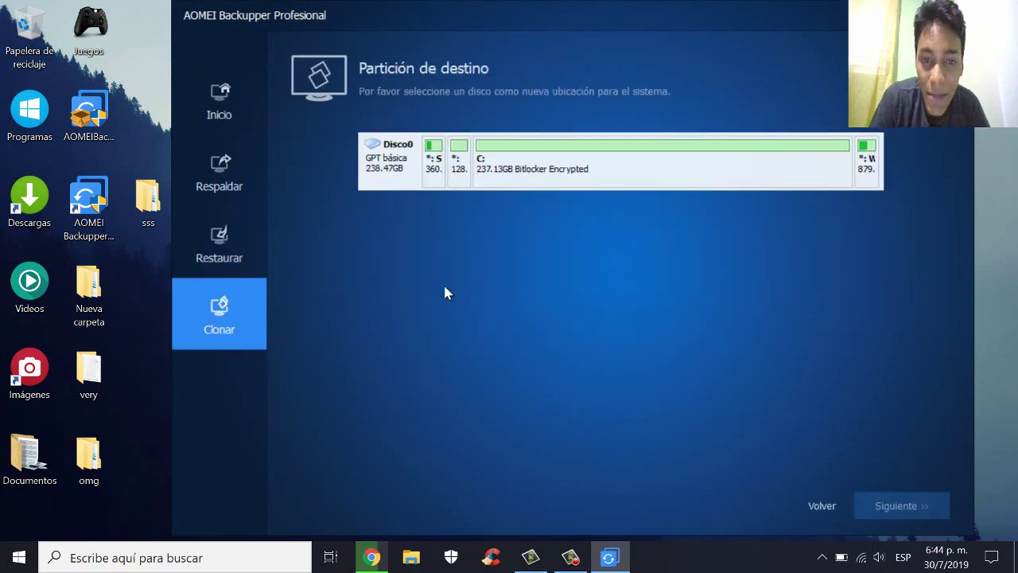
pyautogui.click(539, 169)
pyautogui.click(459, 173)
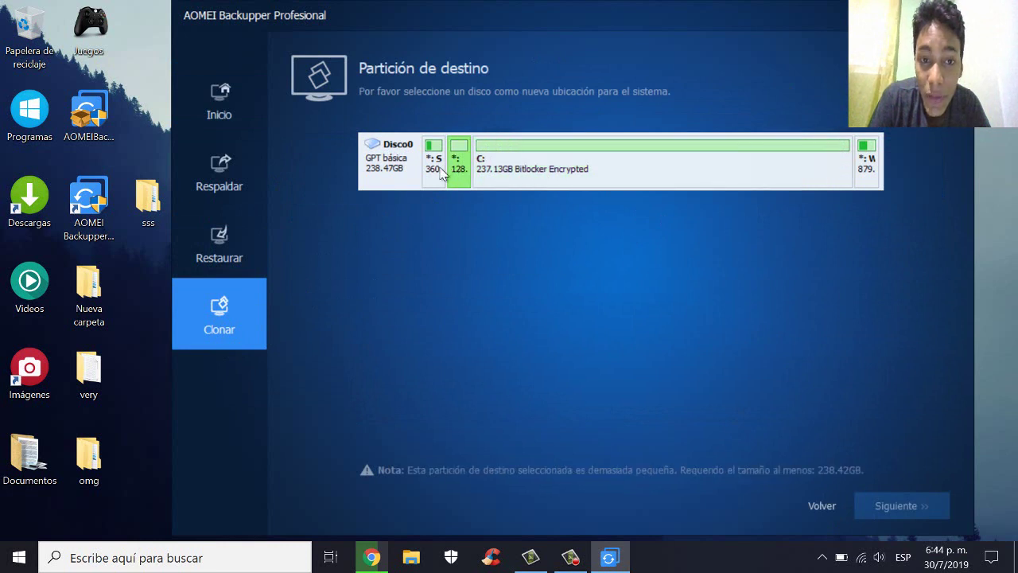
pyautogui.click(437, 171)
pyautogui.click(459, 174)
pyautogui.click(495, 177)
pyautogui.click(460, 179)
pyautogui.click(436, 171)
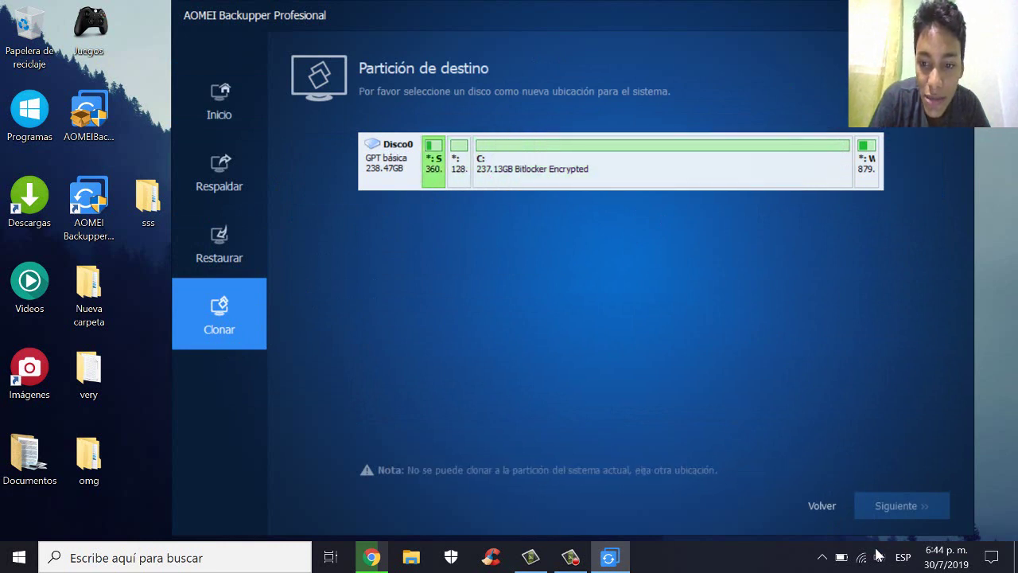
pyautogui.click(830, 513)
# - Examine the disk clone option with Disco0 selected as the source disk, and return to the clone overview
pyautogui.click(427, 267)
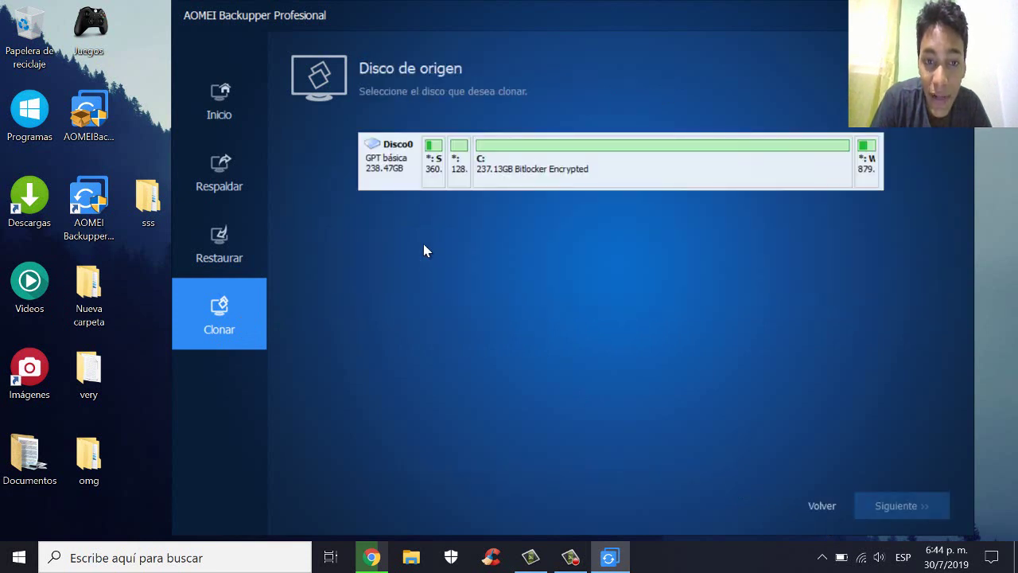
pyautogui.click(388, 194)
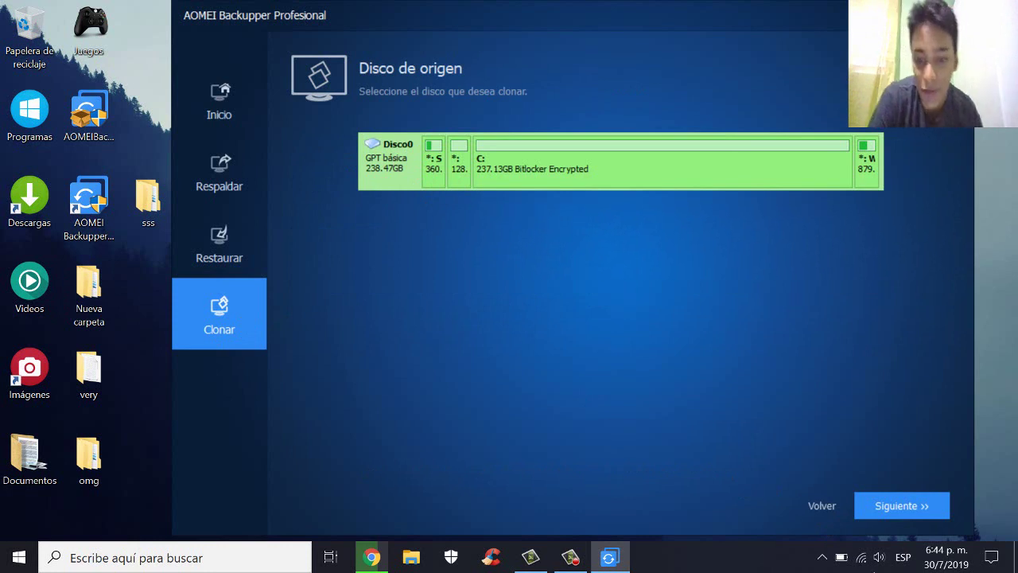
pyautogui.click(253, 312)
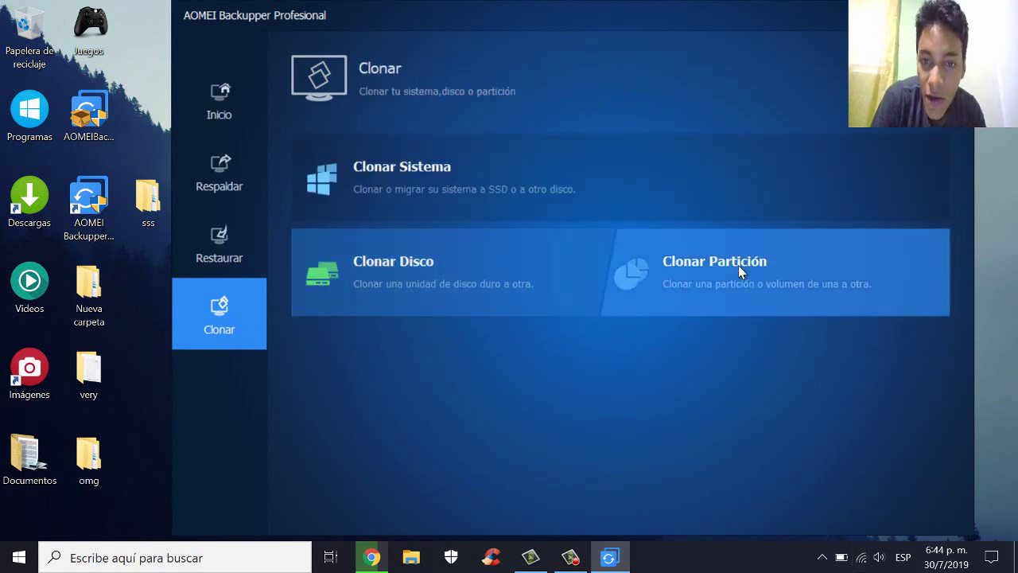
# - Examine the partition clone option by trying C: and the smaller partitions as the source, and leave without cloning
pyautogui.click(738, 265)
pyautogui.click(538, 152)
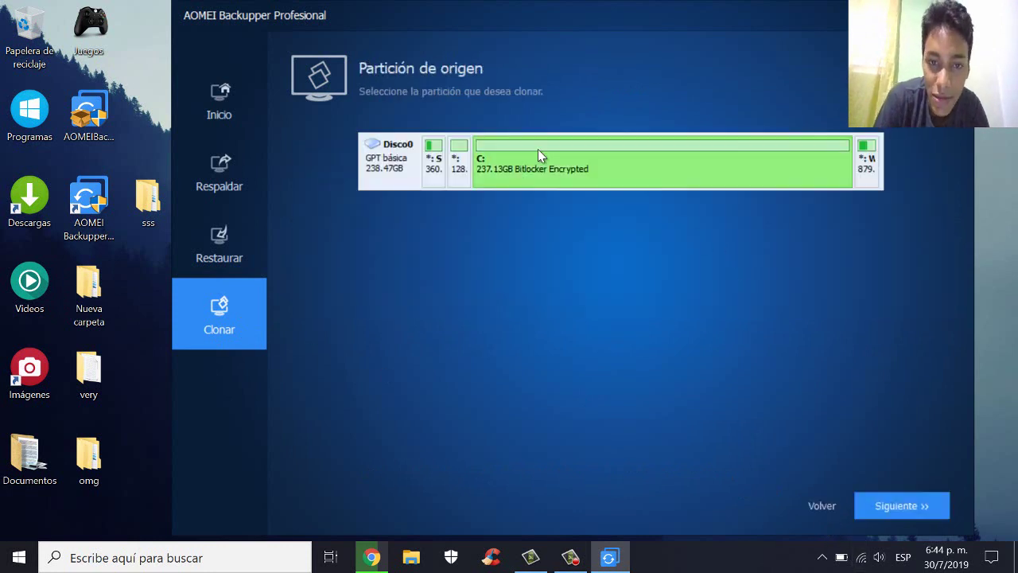
pyautogui.click(458, 166)
pyautogui.click(433, 163)
pyautogui.click(220, 326)
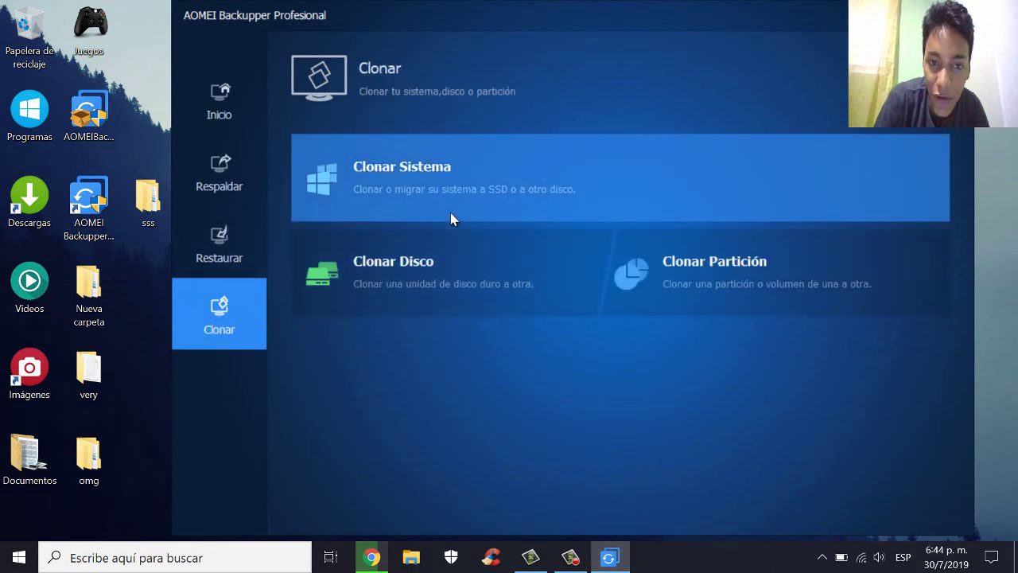
# - Check the system clone's destination partitions once more and return to the overview of clone types
pyautogui.click(451, 220)
pyautogui.click(432, 173)
pyautogui.click(201, 325)
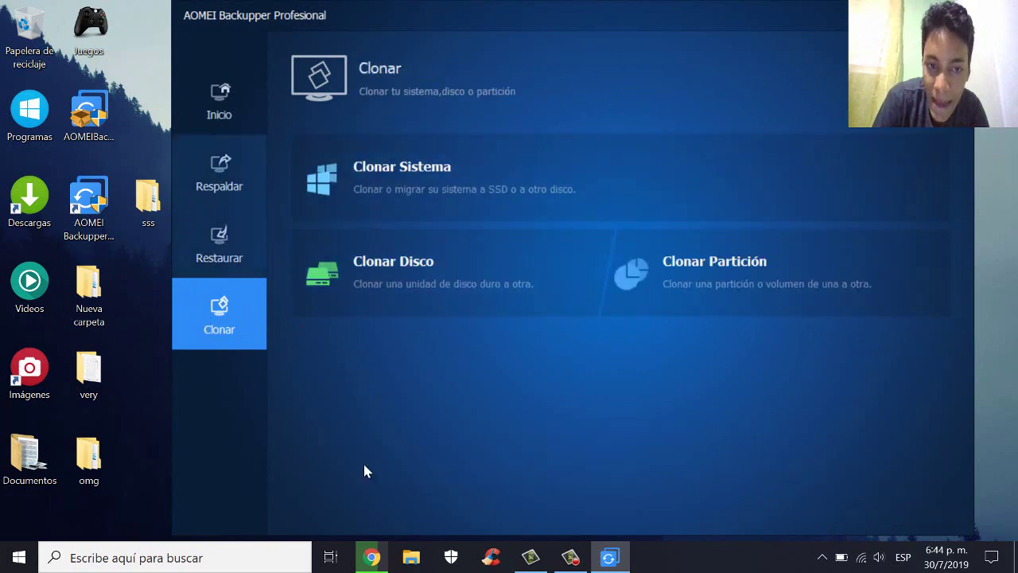
# - Compare the backup and clone overviews, end on the backup types and shift the program window slightly to the left
pyautogui.click(241, 174)
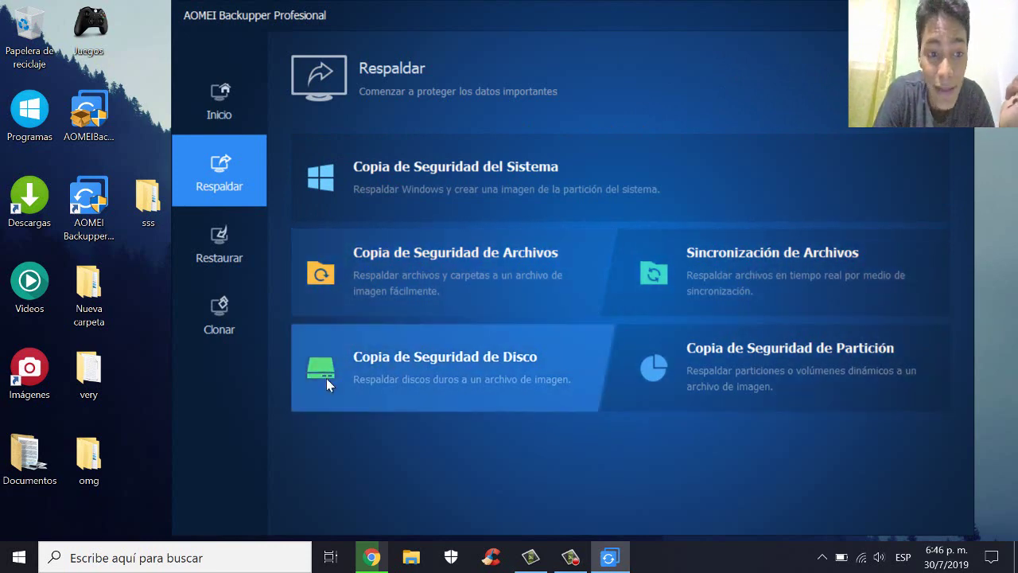
pyautogui.click(219, 318)
pyautogui.click(218, 168)
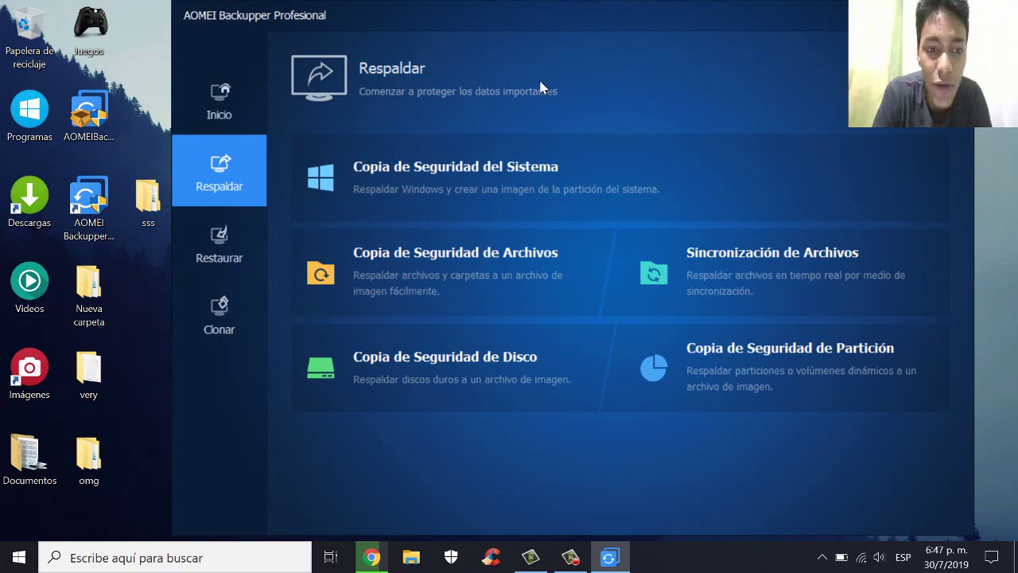
pyautogui.moveTo(517, 19); pyautogui.dragTo(502, 21)
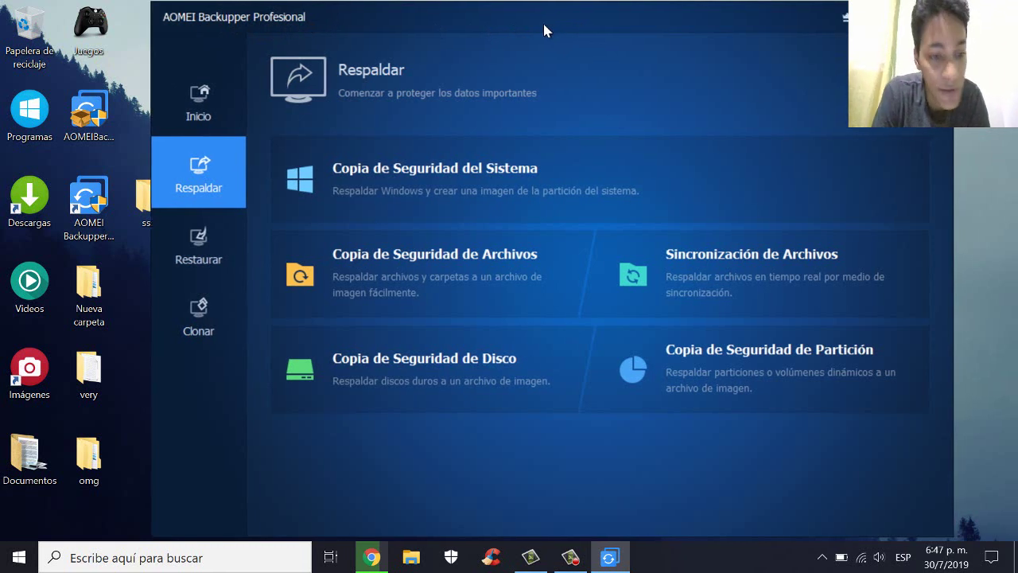
pyautogui.moveTo(544, 24); pyautogui.dragTo(522, 24)
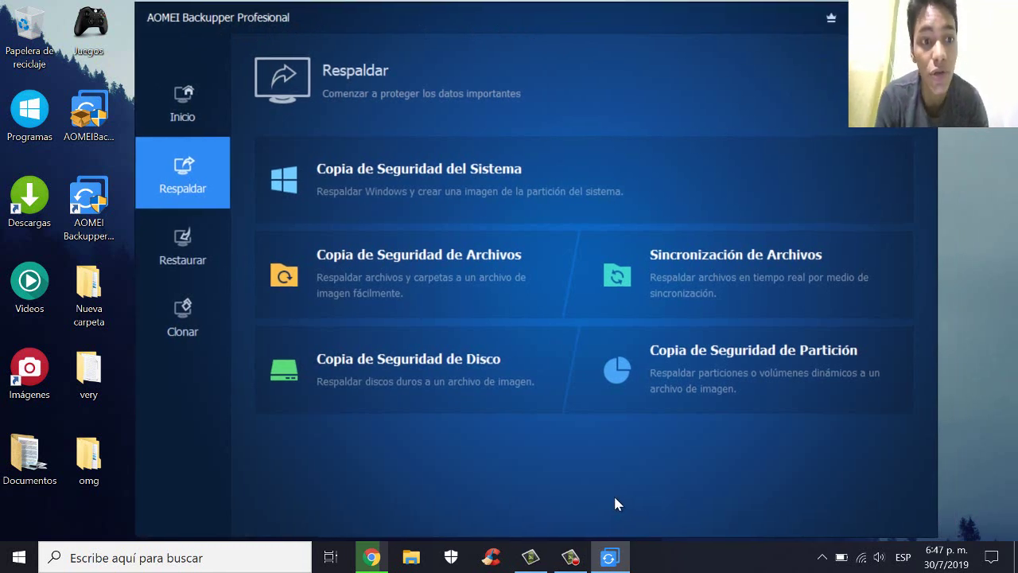